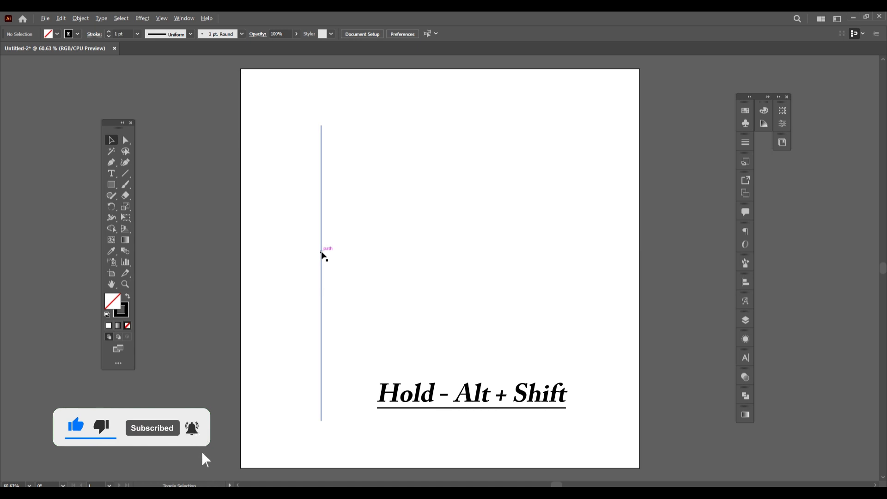
# Duplicate the vertical line to form three unevenly spaced lines spanning 61 px in width, and group them.
pyautogui.moveTo(322, 254); pyautogui.dragTo(346, 258)
pyautogui.click(431, 261)
pyautogui.moveTo(269, 201); pyautogui.dragTo(409, 306)
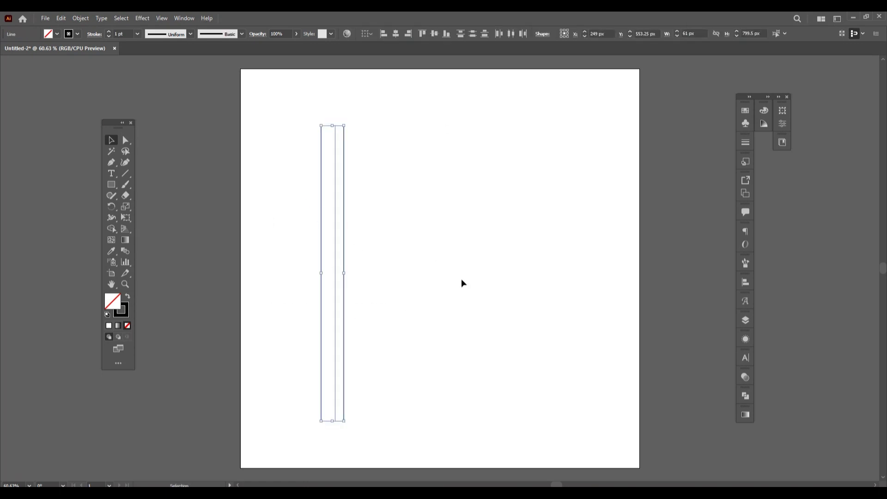
pyautogui.click(81, 18)
pyautogui.click(93, 73)
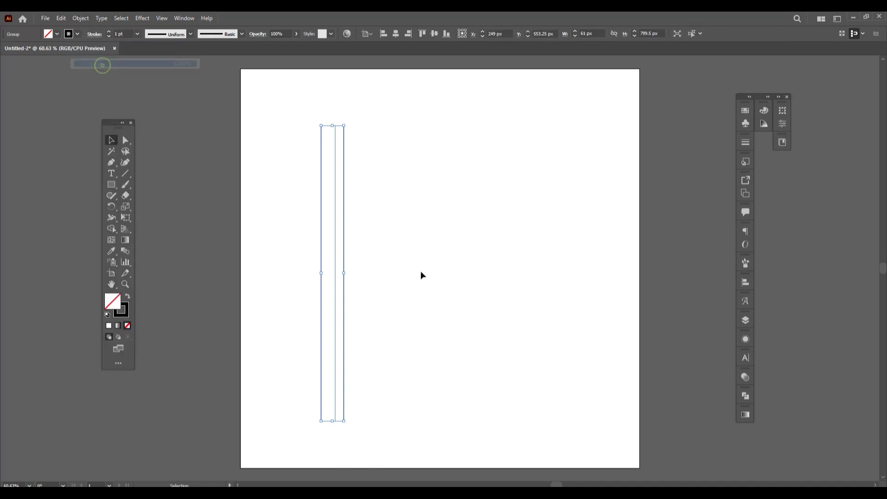
pyautogui.click(420, 273)
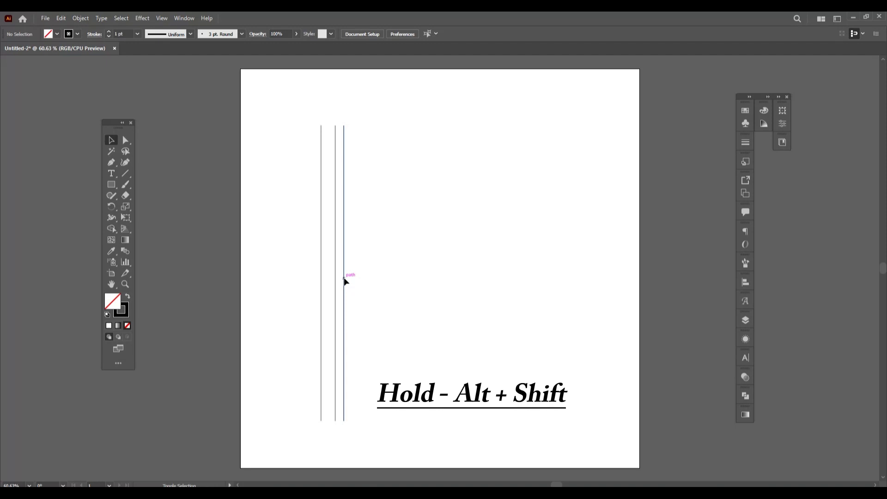
# Copy the three-line group sideways so it starts on the original's last line, and repeat that copy three times.
pyautogui.moveTo(344, 281); pyautogui.dragTo(367, 278)
pyautogui.hotkey('ctrl', 'd')
pyautogui.hotkey('ctrl', 'd')
pyautogui.hotkey('ctrl', 'd')
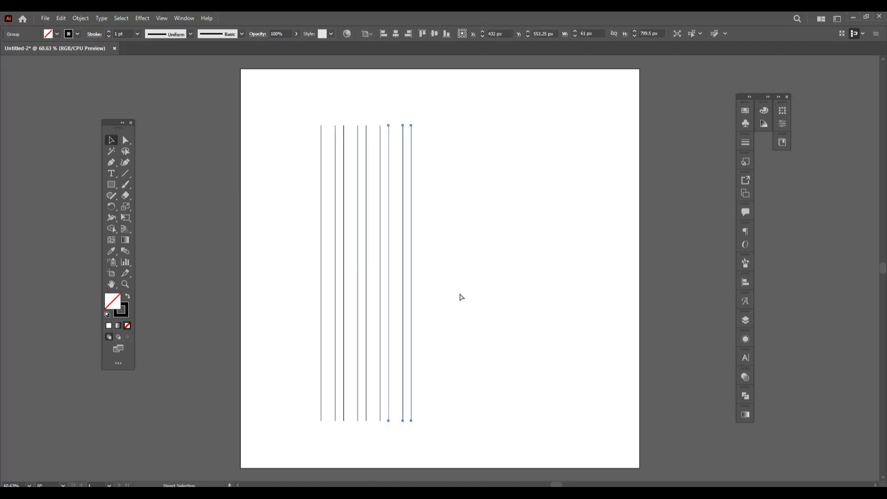
# Ungroup the rightmost three-line group and delete its outermost line.
pyautogui.rightClick(472, 272)
pyautogui.click(504, 349)
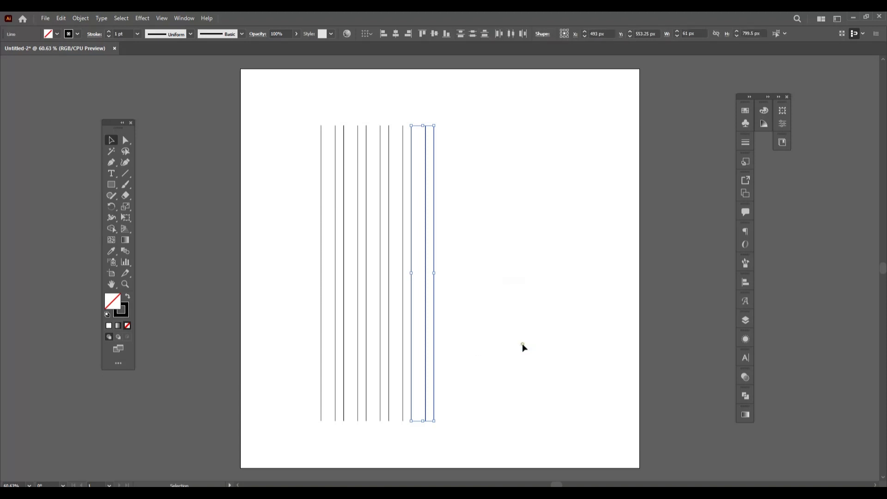
pyautogui.moveTo(431, 117); pyautogui.dragTo(441, 132)
pyautogui.press('Delete')
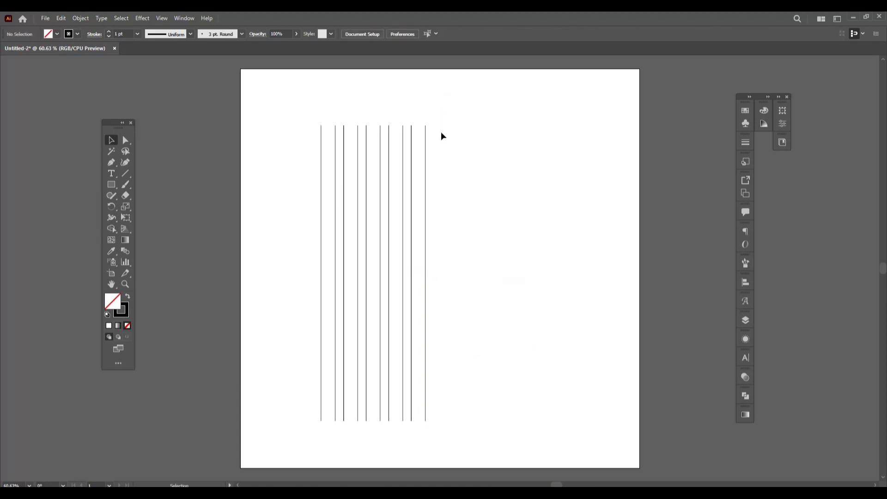
# Place a spare copy of the second three-line group near the artboard's left edge.
pyautogui.click(346, 134)
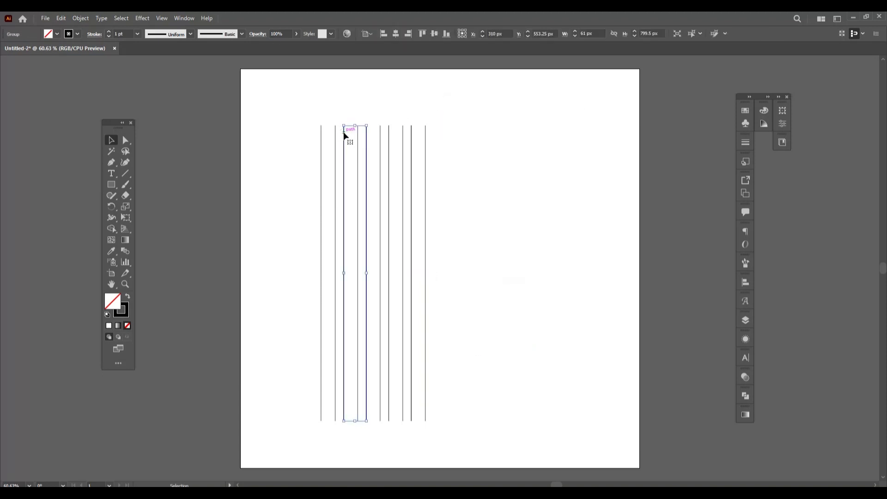
pyautogui.moveTo(345, 135); pyautogui.dragTo(255, 124)
pyautogui.click(472, 226)
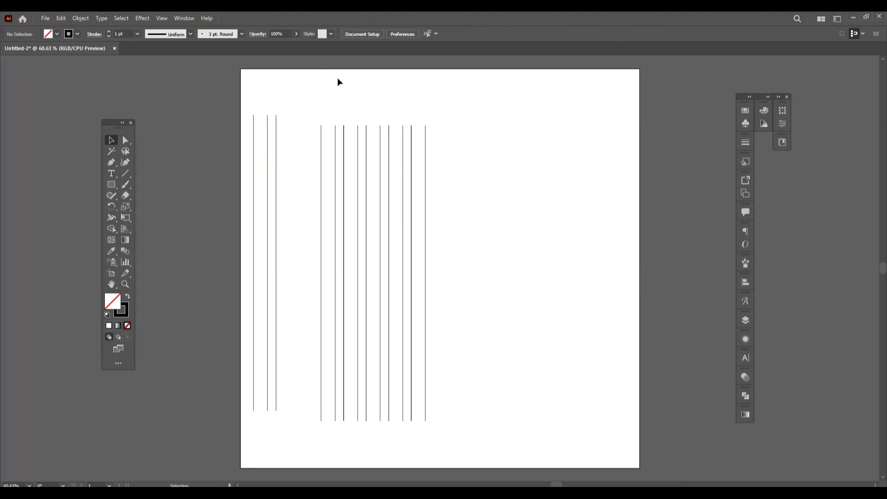
# Group the main set of vertical lines and center it horizontally and vertically on the artboard.
pyautogui.moveTo(354, 138); pyautogui.dragTo(430, 238)
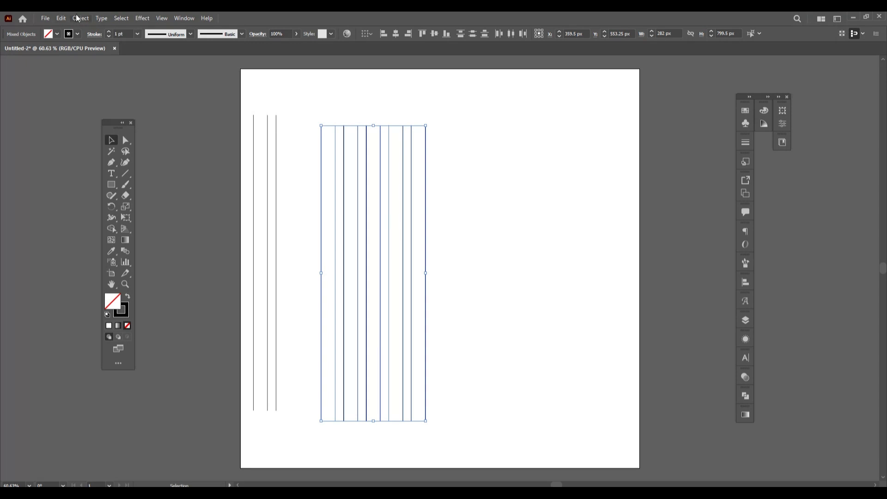
pyautogui.click(78, 18)
pyautogui.click(119, 62)
pyautogui.click(393, 35)
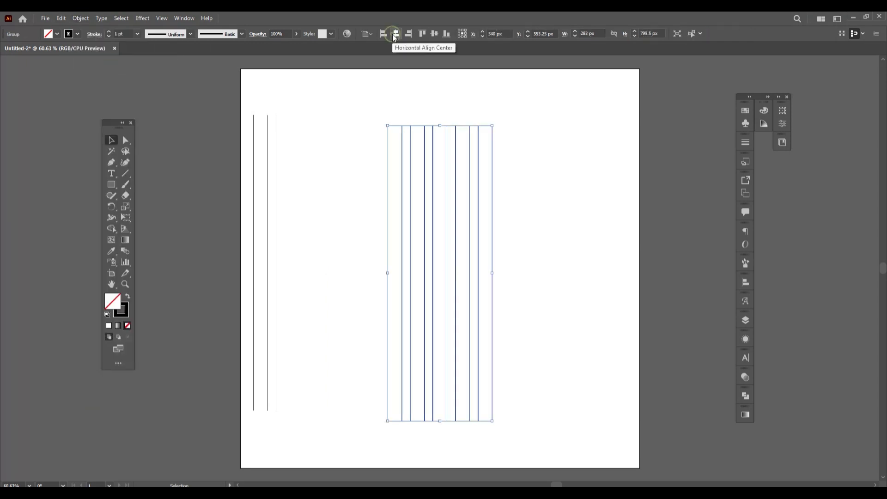
pyautogui.click(434, 34)
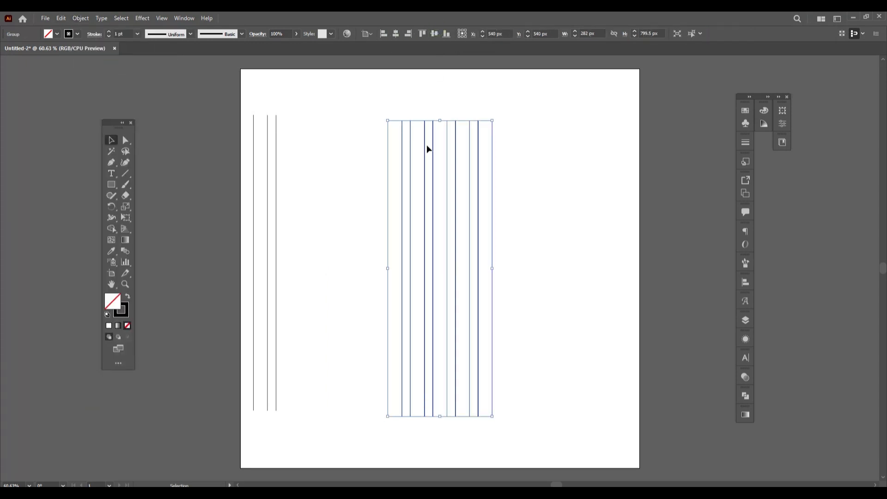
# Create a copy of the centered line group rotated by 60°.
pyautogui.rightClick(418, 161)
pyautogui.moveTo(470, 272)
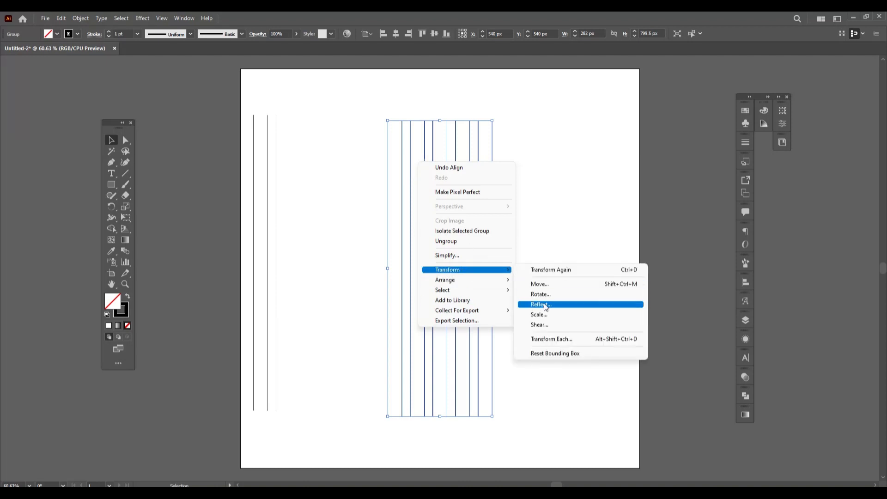
pyautogui.click(542, 294)
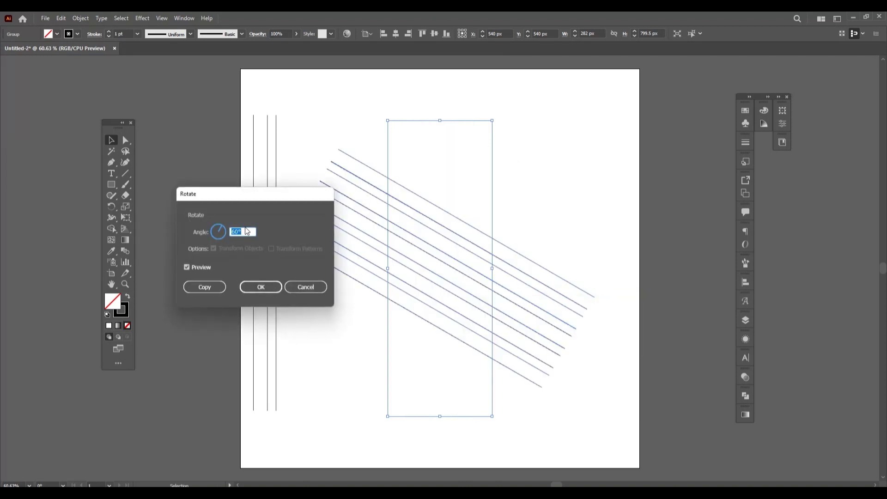
pyautogui.click(205, 287)
# Create a copy of the rotated line group reflected across the vertical axis.
pyautogui.rightClick(384, 237)
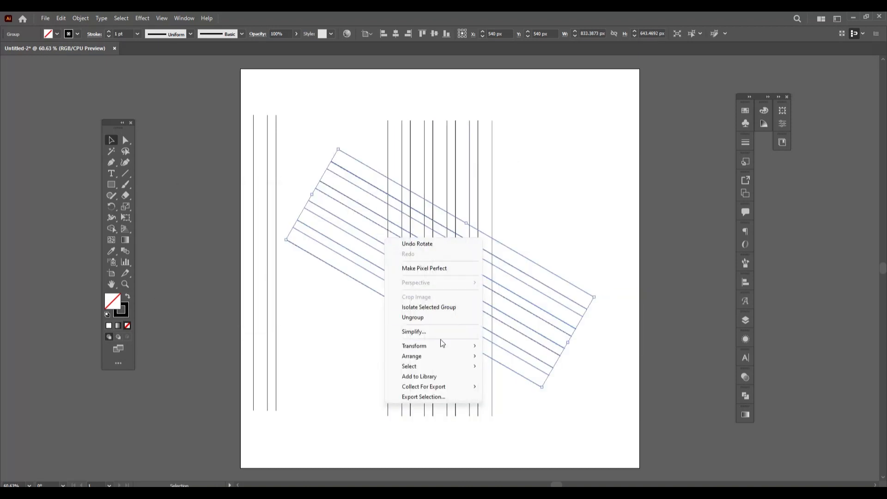
pyautogui.moveTo(440, 347)
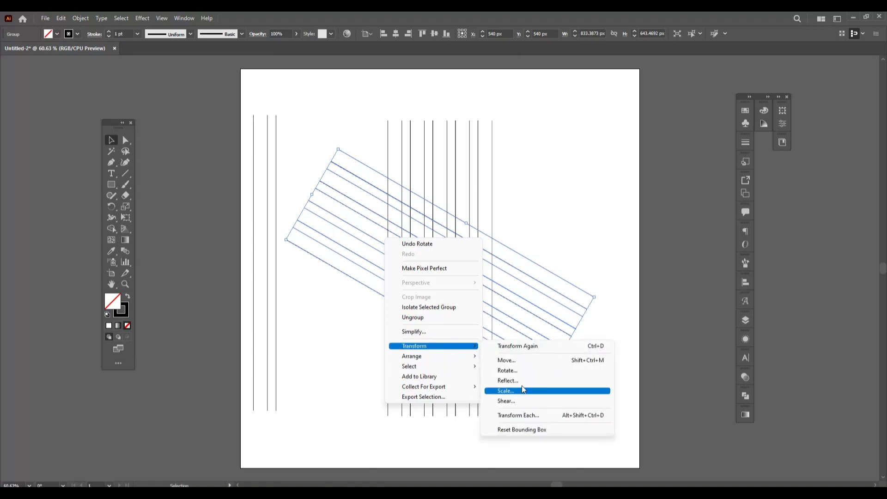
pyautogui.click(523, 386)
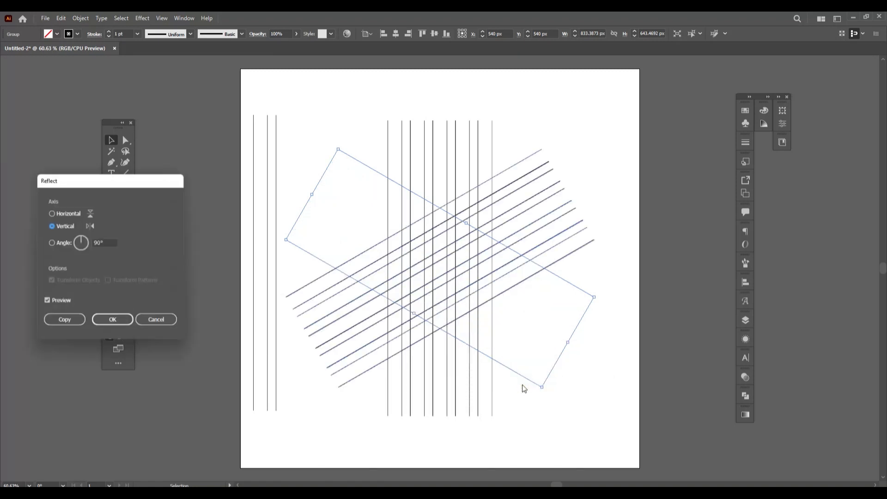
pyautogui.click(65, 322)
pyautogui.click(604, 178)
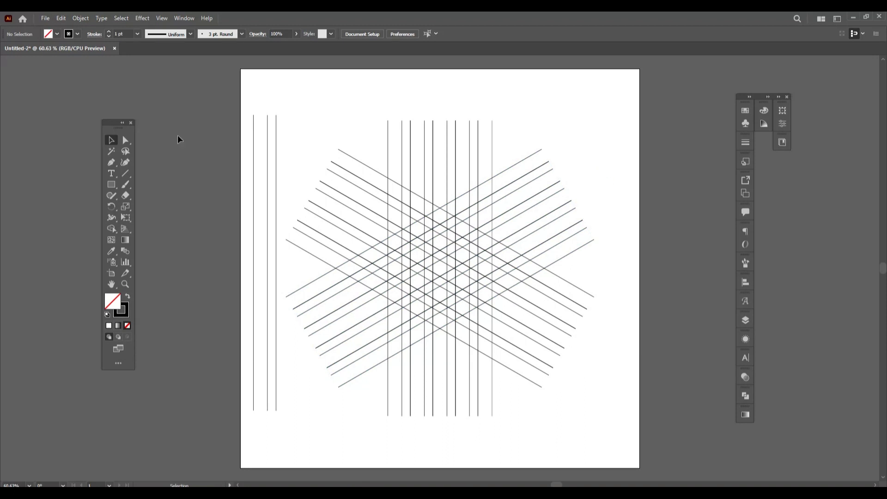
# Turn the spare three-line group horizontal across the upper part of the grid and duplicate it directly below.
pyautogui.moveTo(303, 138); pyautogui.dragTo(340, 273)
pyautogui.click(265, 323)
pyautogui.moveTo(270, 265); pyautogui.dragTo(452, 202)
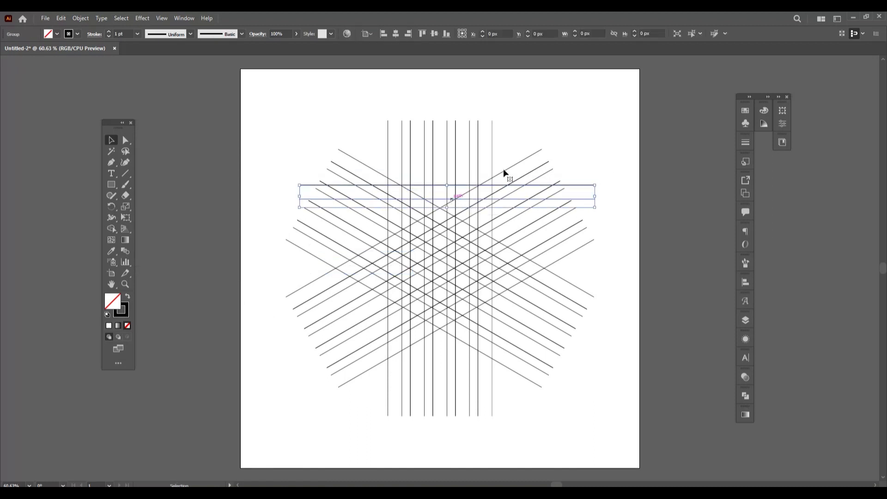
pyautogui.click(567, 123)
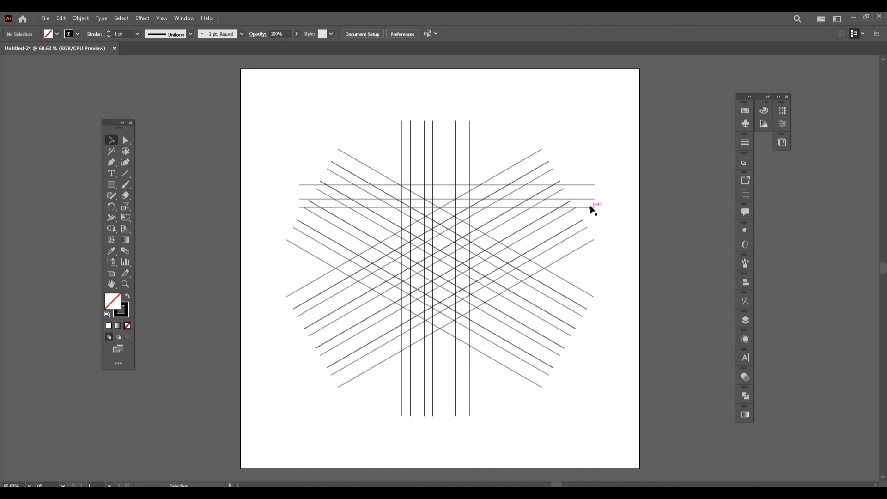
pyautogui.moveTo(591, 207); pyautogui.dragTo(588, 232)
pyautogui.click(602, 276)
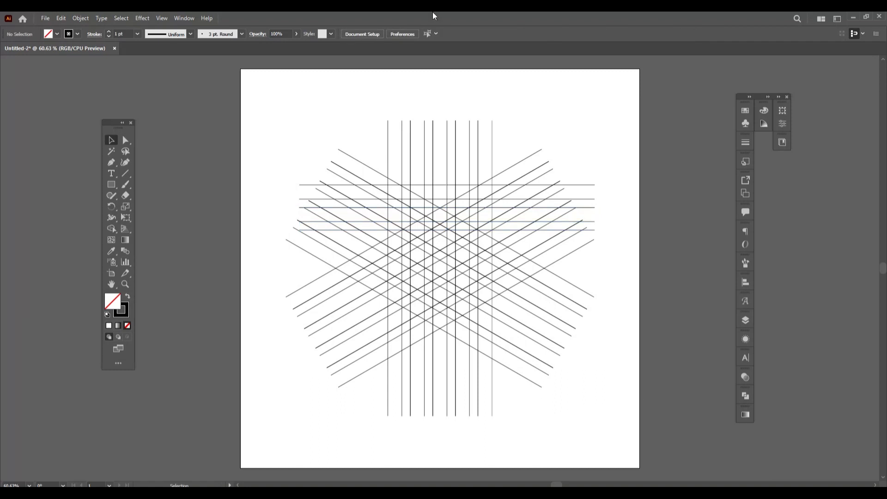
# Select the whole line grid for the Shape Builder tool and set its fill to black.
pyautogui.moveTo(299, 127); pyautogui.dragTo(610, 404)
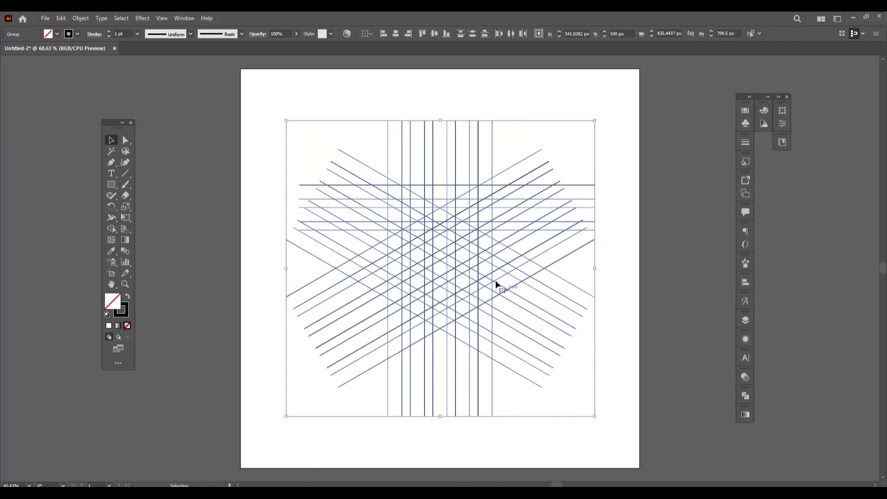
pyautogui.click(125, 284)
pyautogui.click(357, 255)
pyautogui.click(356, 255)
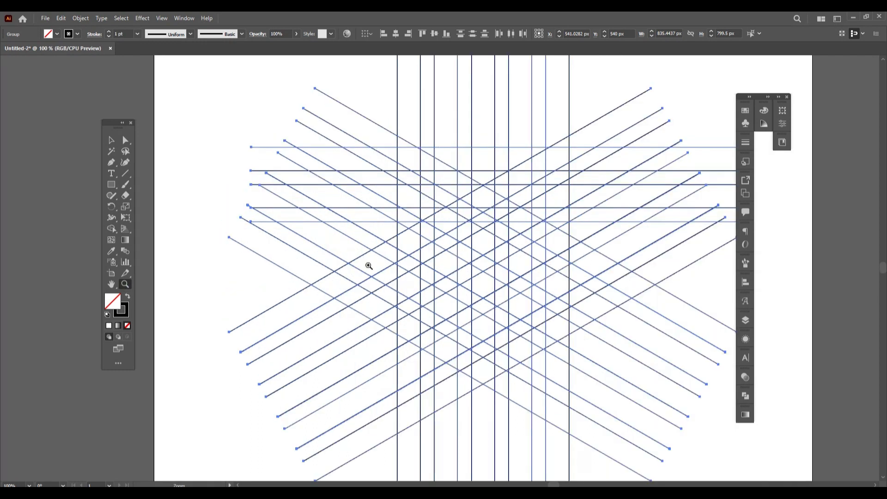
pyautogui.hscroll(2, 591, 260)
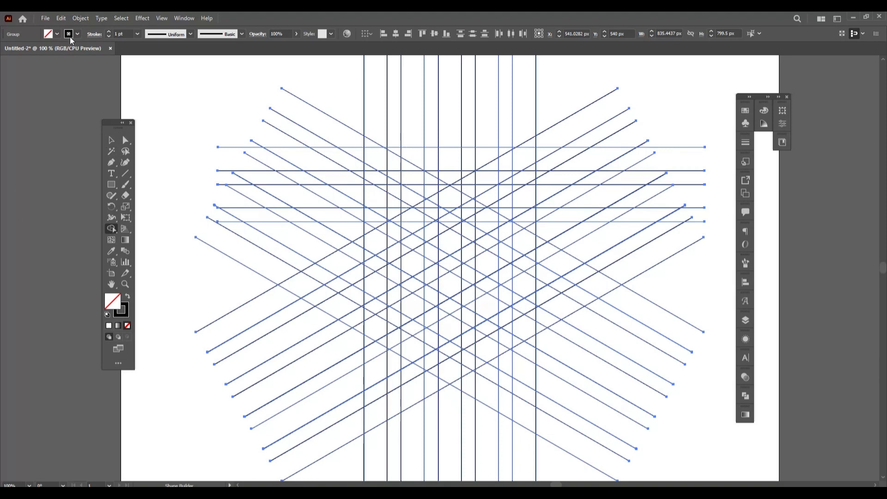
pyautogui.click(57, 34)
pyautogui.click(25, 49)
pyautogui.click(178, 112)
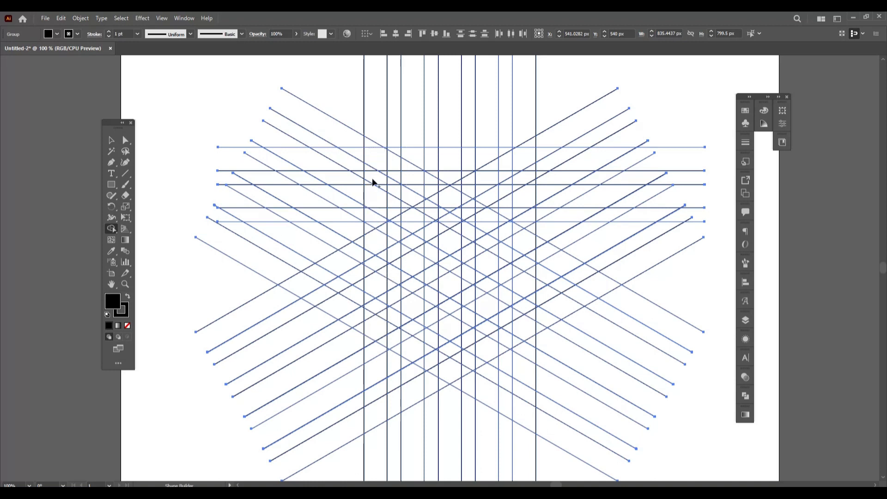
# Merge grid cells with the Shape Builder into a black U-shaped shield outline with two vertical bars and a pointed base.
pyautogui.moveTo(380, 190)
pyautogui.mouseDown()
pyautogui.moveTo(373, 238)
pyautogui.moveTo(368, 209)
pyautogui.moveTo(379, 274)
pyautogui.moveTo(374, 254)
pyautogui.mouseUp()
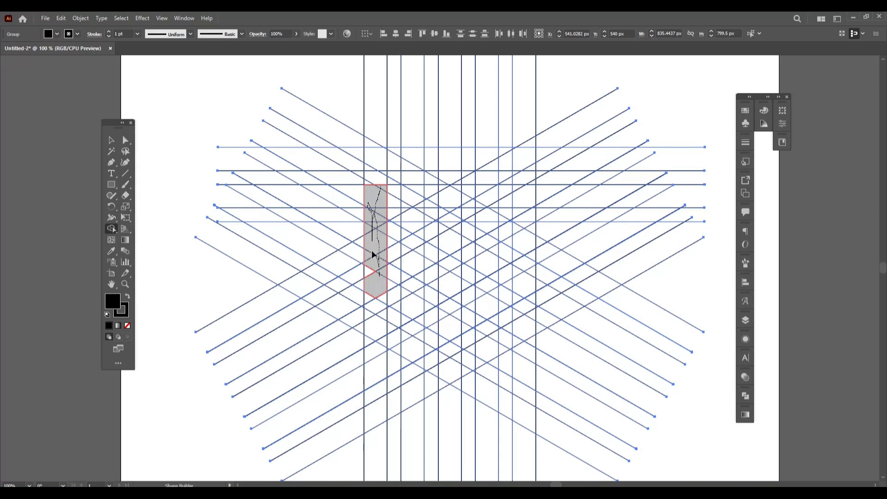
pyautogui.moveTo(372, 296)
pyautogui.mouseDown()
pyautogui.moveTo(376, 324)
pyautogui.moveTo(441, 375)
pyautogui.moveTo(407, 333)
pyautogui.mouseUp()
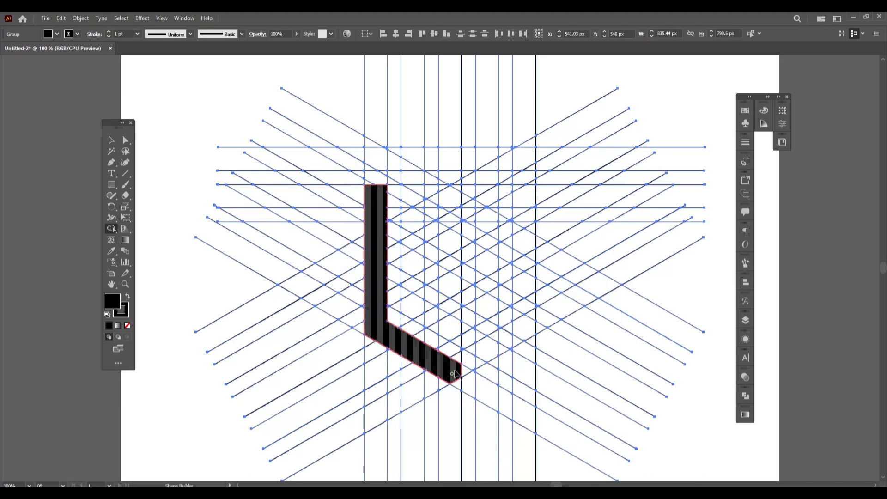
pyautogui.moveTo(453, 370)
pyautogui.mouseDown()
pyautogui.moveTo(474, 367)
pyautogui.moveTo(509, 339)
pyautogui.moveTo(526, 261)
pyautogui.moveTo(525, 194)
pyautogui.mouseUp()
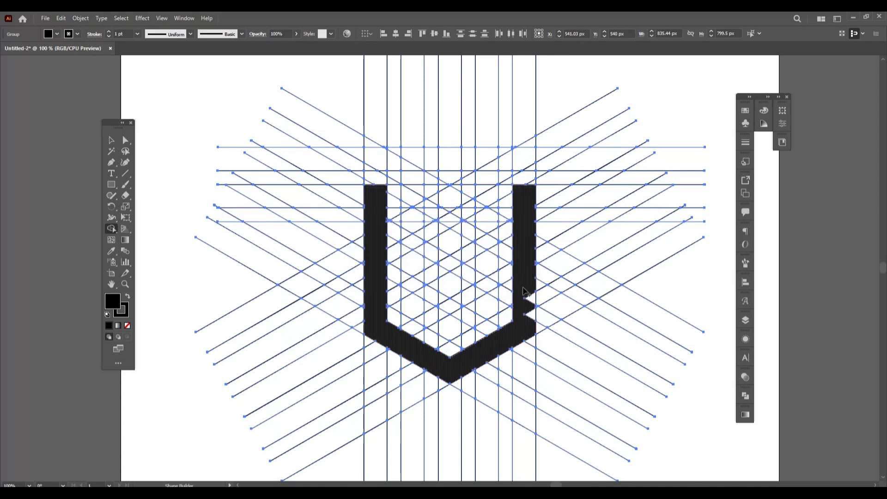
pyautogui.click(530, 305)
# Merge the central column and the top row of grid cells with the Shape Builder into a black T above the shield outline.
pyautogui.scroll(2, 535, 265)
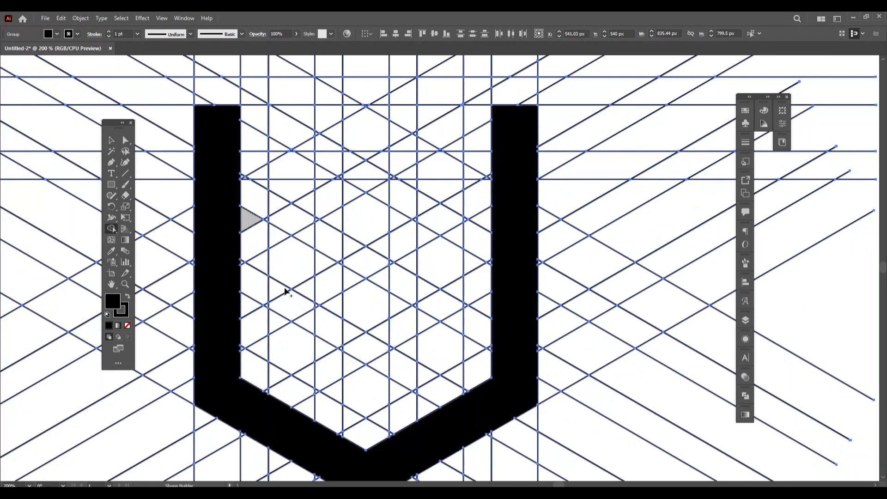
pyautogui.scroll(-2, 347, 319)
pyautogui.scroll(4, 416, 323)
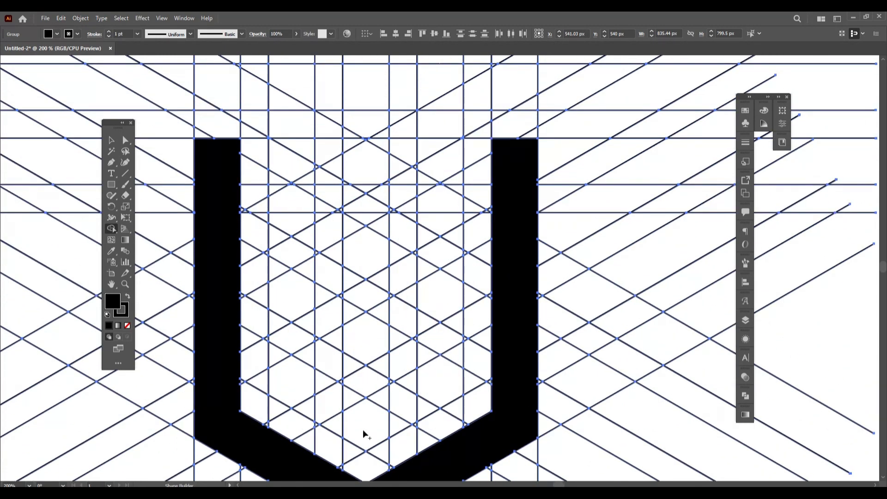
pyautogui.moveTo(362, 421)
pyautogui.mouseDown()
pyautogui.moveTo(363, 350)
pyautogui.moveTo(374, 417)
pyautogui.moveTo(384, 345)
pyautogui.moveTo(377, 298)
pyautogui.moveTo(359, 323)
pyautogui.moveTo(358, 299)
pyautogui.mouseUp()
pyautogui.moveTo(359, 238)
pyautogui.mouseDown()
pyautogui.moveTo(374, 242)
pyautogui.moveTo(361, 206)
pyautogui.mouseUp()
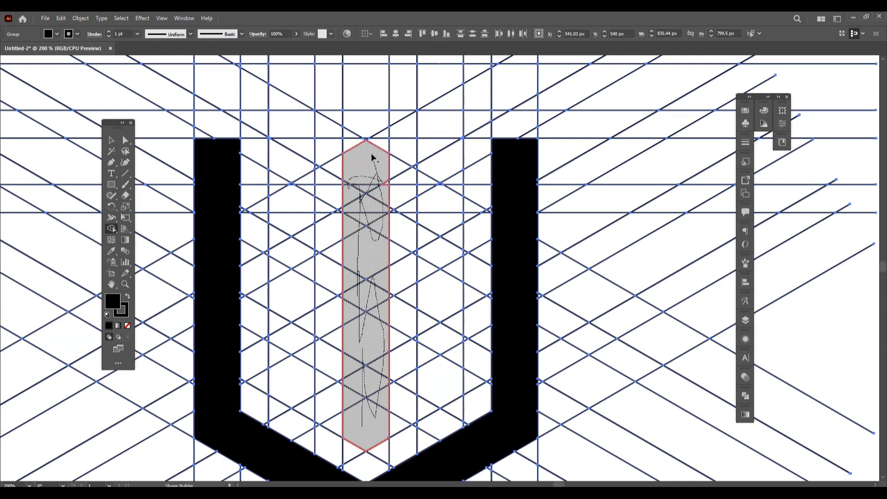
pyautogui.moveTo(372, 157)
pyautogui.mouseDown()
pyautogui.moveTo(348, 89)
pyautogui.moveTo(233, 85)
pyautogui.moveTo(209, 103)
pyautogui.moveTo(234, 81)
pyautogui.moveTo(352, 85)
pyautogui.mouseUp()
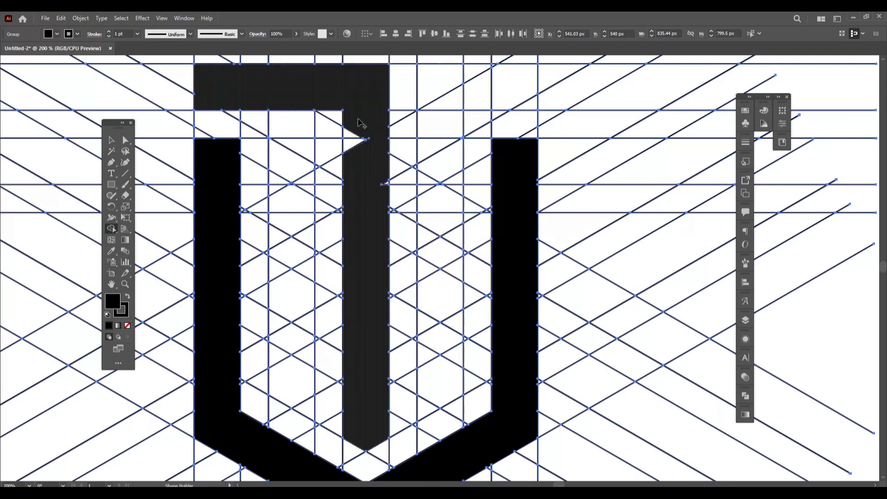
pyautogui.moveTo(354, 178); pyautogui.dragTo(364, 131)
pyautogui.moveTo(386, 183)
pyautogui.mouseDown()
pyautogui.moveTo(455, 93)
pyautogui.moveTo(427, 94)
pyautogui.moveTo(504, 89)
pyautogui.moveTo(472, 74)
pyautogui.moveTo(533, 106)
pyautogui.mouseUp()
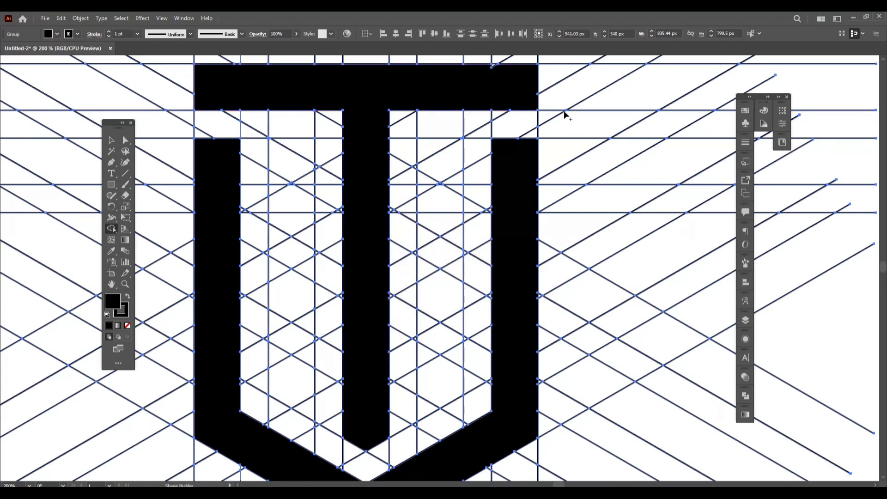
# Merge inner grid cells with the Shape Builder into a black angled arm left of the T's stem and a closed b-shaped bowl right of it.
pyautogui.scroll(3, 554, 111)
pyautogui.scroll(2, 489, 161)
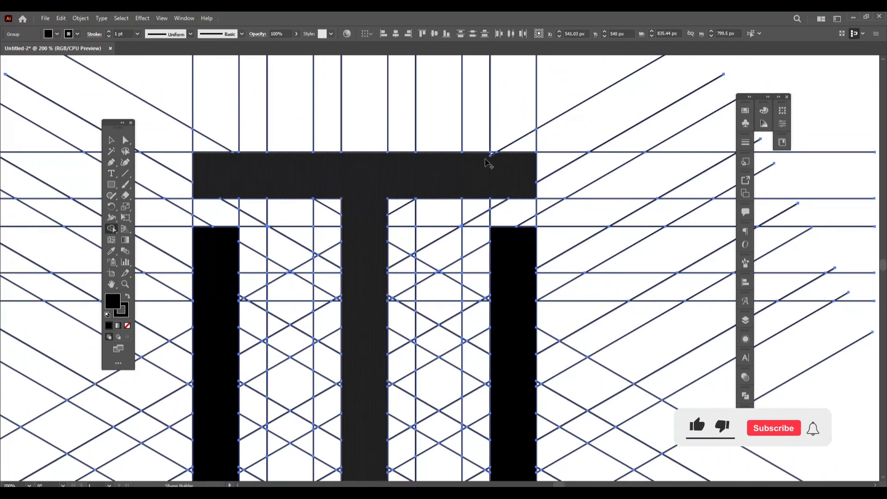
pyautogui.scroll(-5, 455, 300)
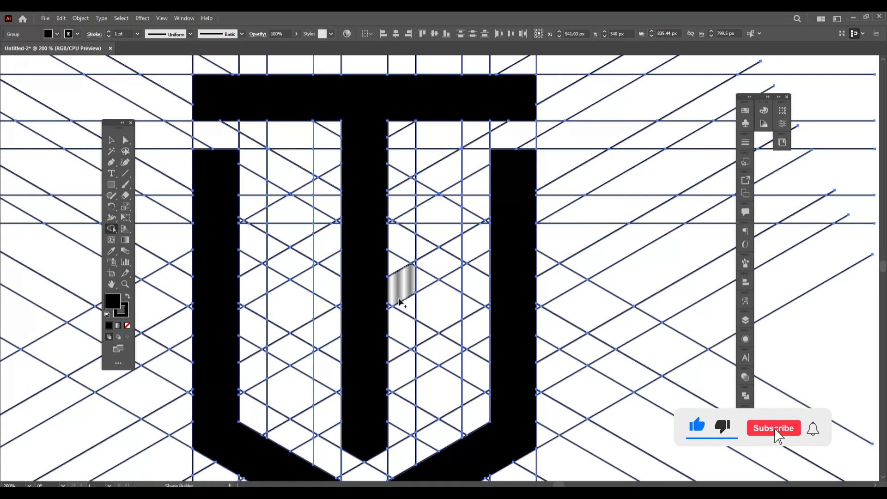
pyautogui.moveTo(303, 376)
pyautogui.mouseDown()
pyautogui.moveTo(329, 416)
pyautogui.moveTo(325, 385)
pyautogui.moveTo(281, 313)
pyautogui.moveTo(297, 345)
pyautogui.moveTo(298, 301)
pyautogui.moveTo(274, 254)
pyautogui.mouseUp()
pyautogui.moveTo(398, 410)
pyautogui.mouseDown()
pyautogui.moveTo(427, 366)
pyautogui.moveTo(416, 397)
pyautogui.moveTo(451, 365)
pyautogui.moveTo(444, 328)
pyautogui.moveTo(424, 366)
pyautogui.moveTo(431, 297)
pyautogui.moveTo(445, 324)
pyautogui.moveTo(454, 307)
pyautogui.moveTo(423, 287)
pyautogui.moveTo(397, 238)
pyautogui.mouseUp()
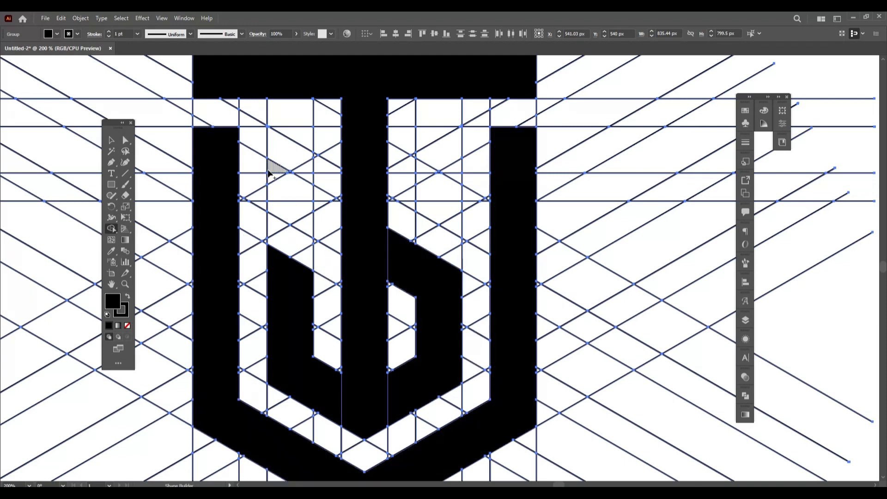
# Merge grid cells left of the T's stem with the Shape Builder into the S's black diagonal band and upper-left corner.
pyautogui.moveTo(279, 182); pyautogui.dragTo(331, 243)
pyautogui.moveTo(319, 210); pyautogui.dragTo(322, 199)
pyautogui.scroll(2, 322, 200)
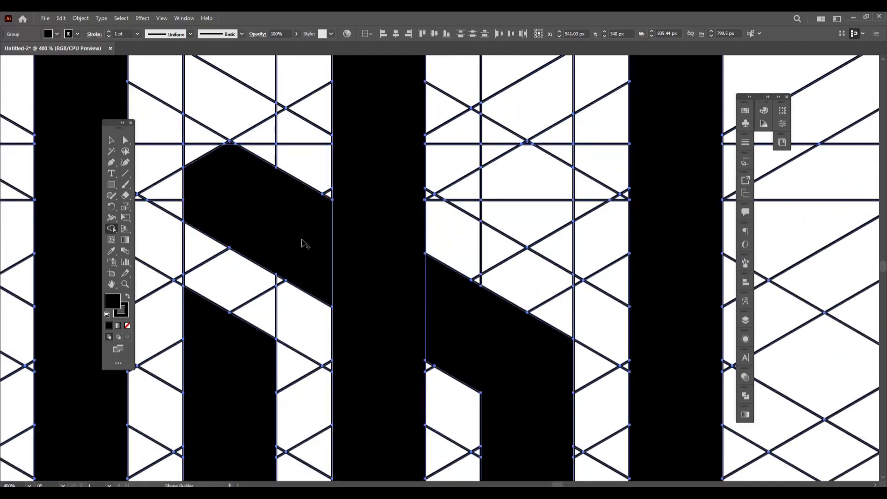
pyautogui.scroll(-2, 303, 241)
pyautogui.moveTo(248, 206)
pyautogui.mouseDown()
pyautogui.moveTo(252, 171)
pyautogui.moveTo(266, 200)
pyautogui.moveTo(282, 168)
pyautogui.moveTo(275, 164)
pyautogui.moveTo(289, 176)
pyautogui.moveTo(254, 177)
pyautogui.moveTo(301, 184)
pyautogui.mouseUp()
# Merge grid cells right of the T's stem with the Shape Builder into the S's black upper hook with an angled end.
pyautogui.moveTo(372, 174); pyautogui.dragTo(406, 184)
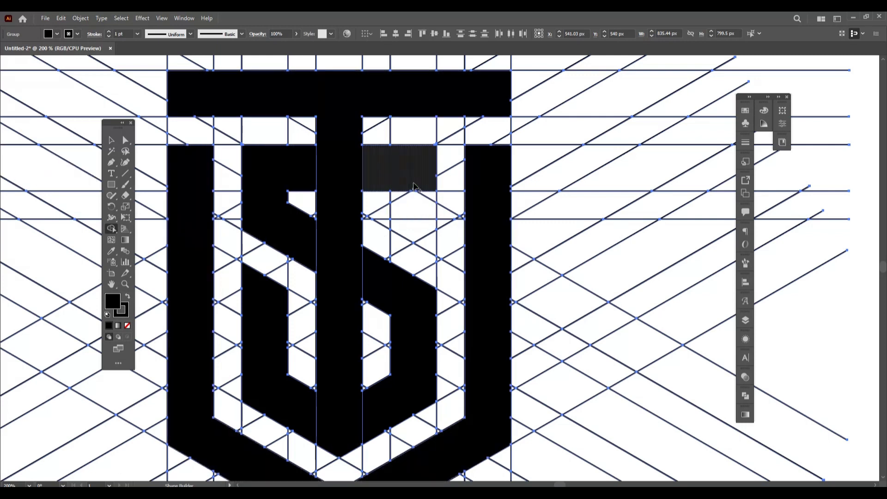
pyautogui.moveTo(411, 179)
pyautogui.mouseDown()
pyautogui.moveTo(418, 232)
pyautogui.moveTo(401, 192)
pyautogui.moveTo(427, 200)
pyautogui.moveTo(425, 240)
pyautogui.mouseUp()
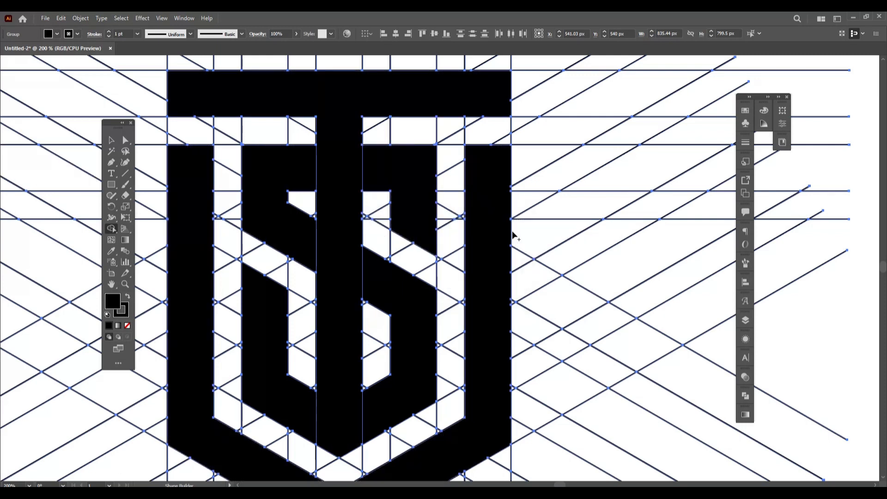
pyautogui.scroll(1, 570, 343)
pyautogui.scroll(-3, 570, 329)
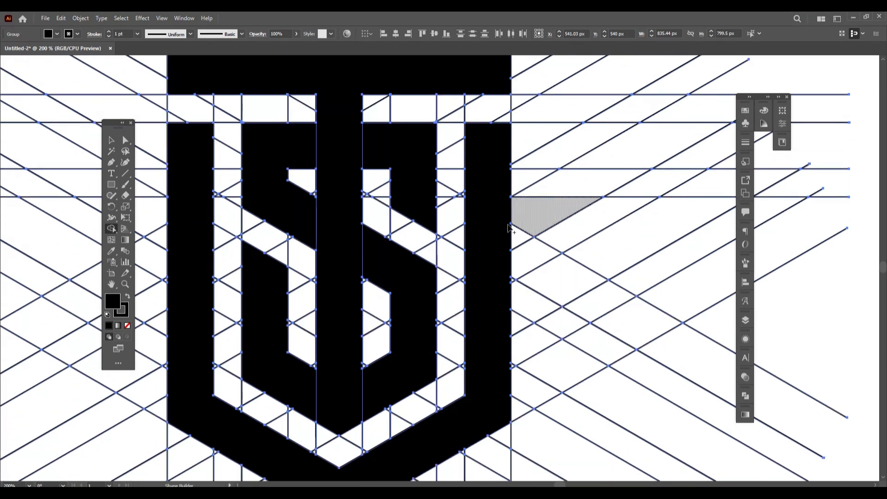
# Ungroup the whole artwork and the nested group of diagonal lines that contains the shield outline.
pyautogui.press('ctrl')
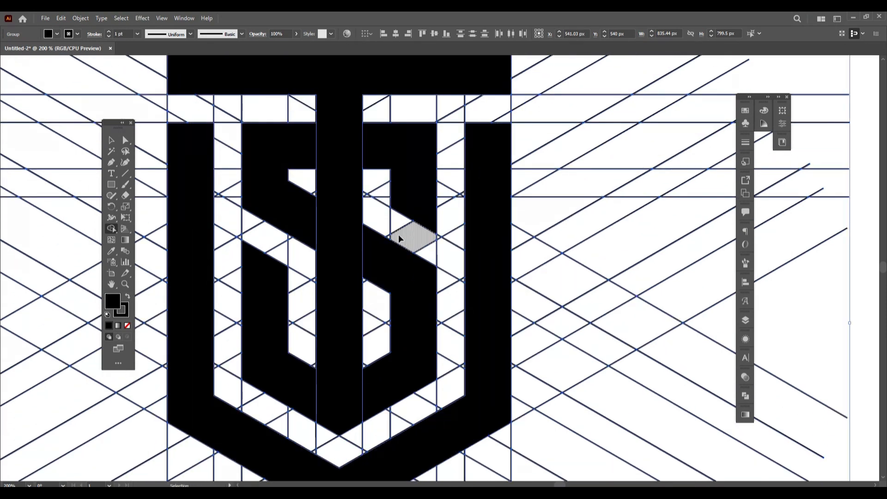
pyautogui.hotkey('ctrl', '0')
pyautogui.click(111, 140)
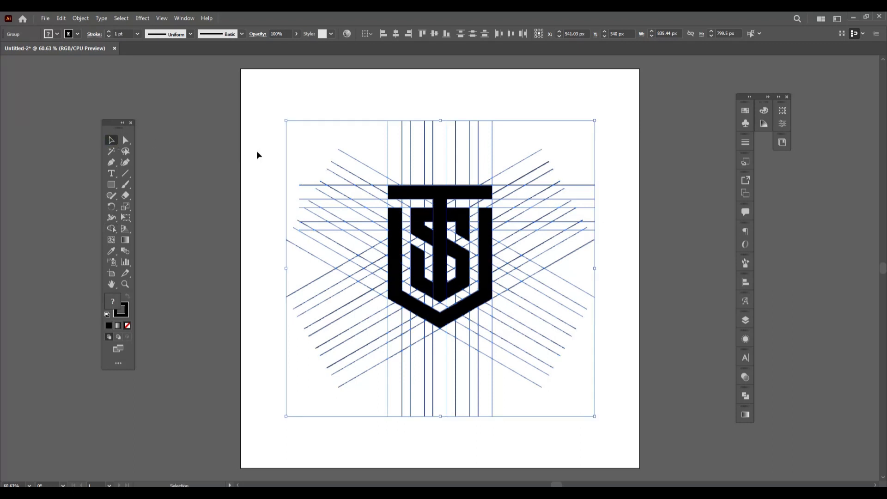
pyautogui.click(257, 151)
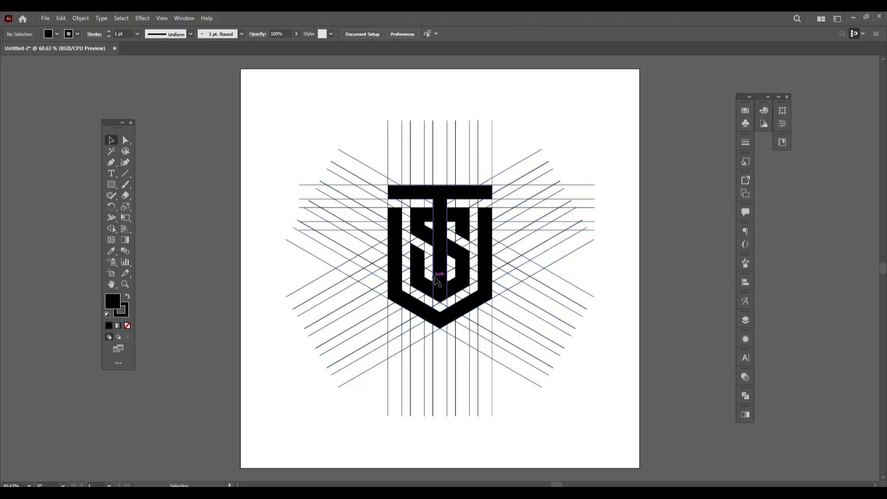
pyautogui.rightClick(435, 278)
pyautogui.click(508, 357)
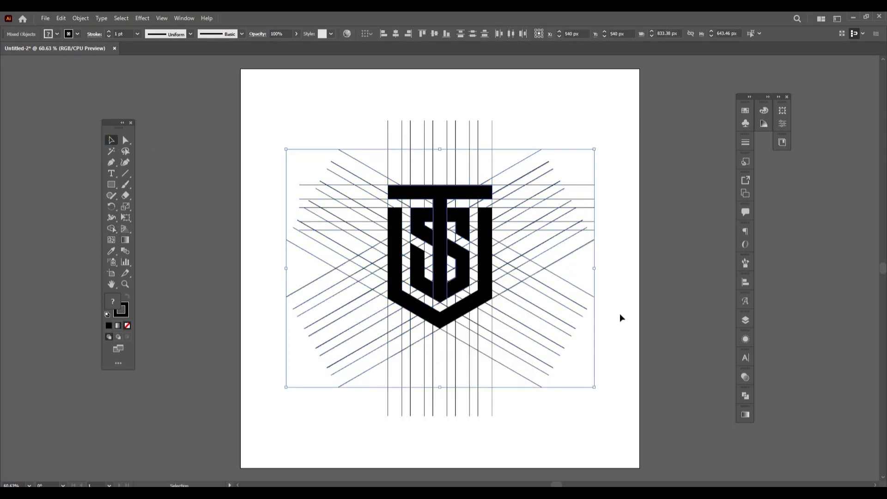
pyautogui.click(489, 278)
pyautogui.rightClick(489, 278)
pyautogui.click(529, 354)
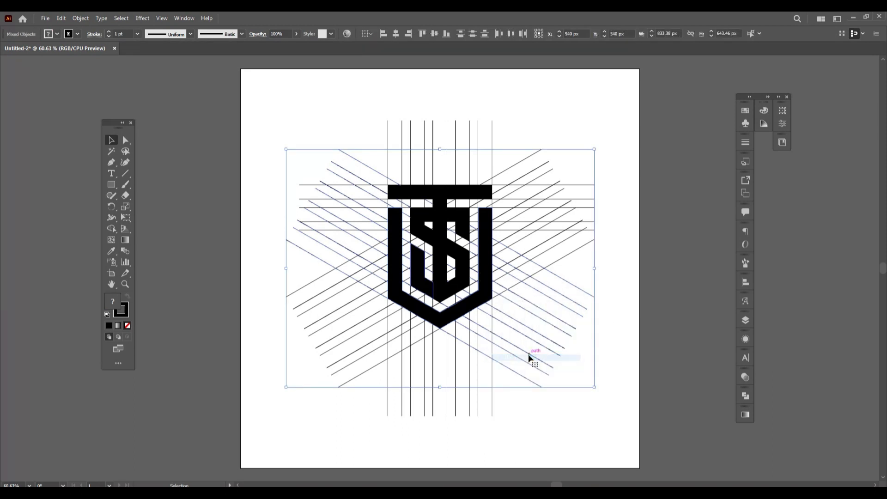
pyautogui.click(589, 443)
# Ungroup the nested line groups containing the T's stem and the S's lower bowl.
pyautogui.click(436, 204)
pyautogui.rightClick(436, 203)
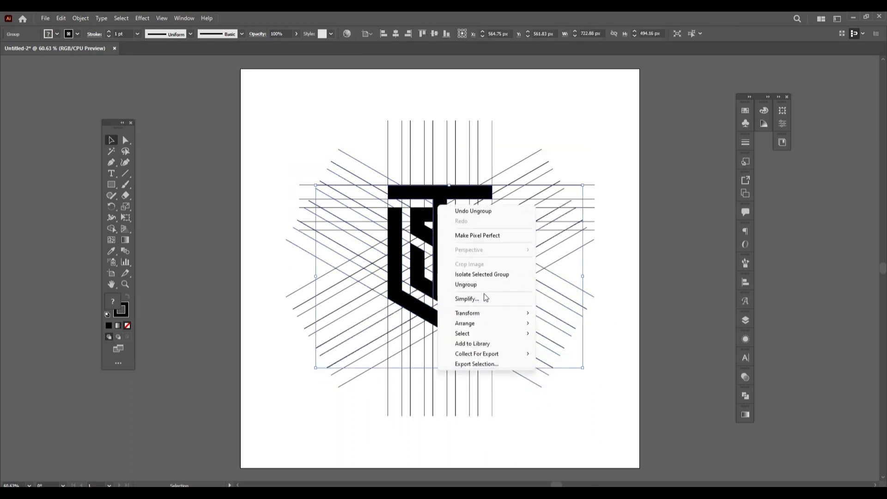
pyautogui.click(485, 284)
pyautogui.click(539, 123)
pyautogui.click(430, 235)
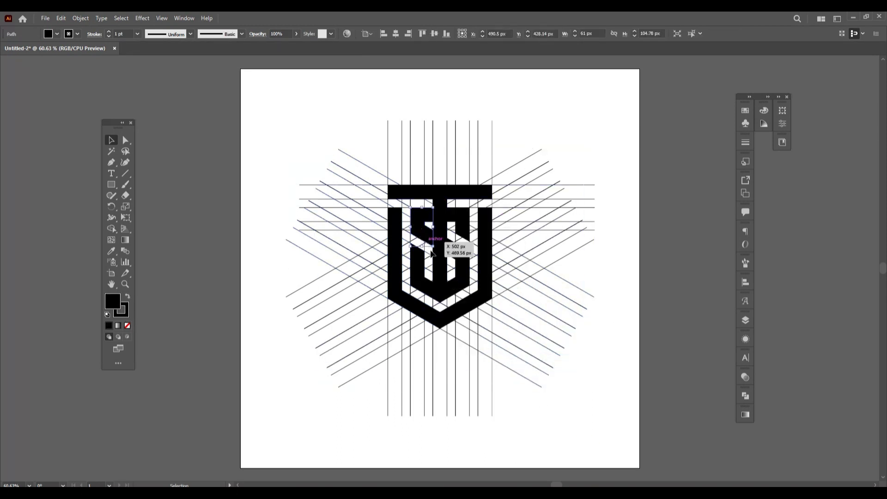
pyautogui.click(600, 311)
pyautogui.click(453, 247)
pyautogui.rightClick(452, 246)
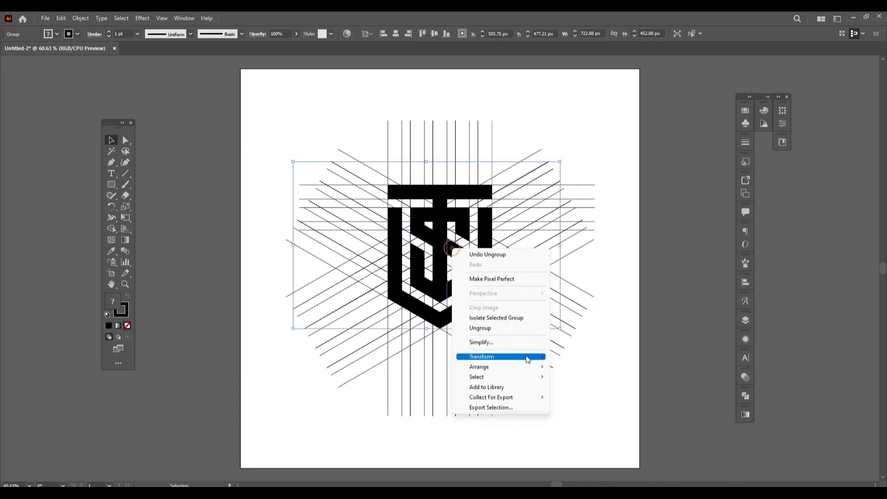
pyautogui.click(517, 328)
pyautogui.click(530, 388)
# Ungroup the nested line group containing the pointed shield outline.
pyautogui.click(421, 291)
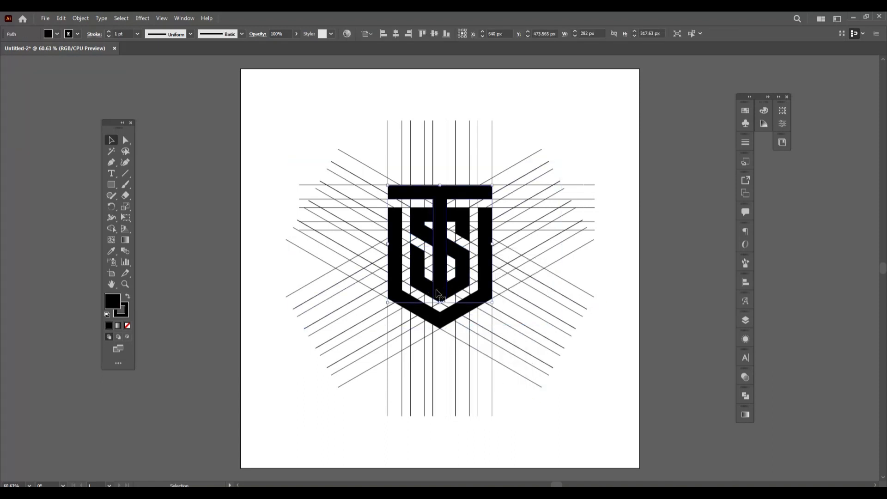
pyautogui.rightClick(436, 290)
pyautogui.click(616, 275)
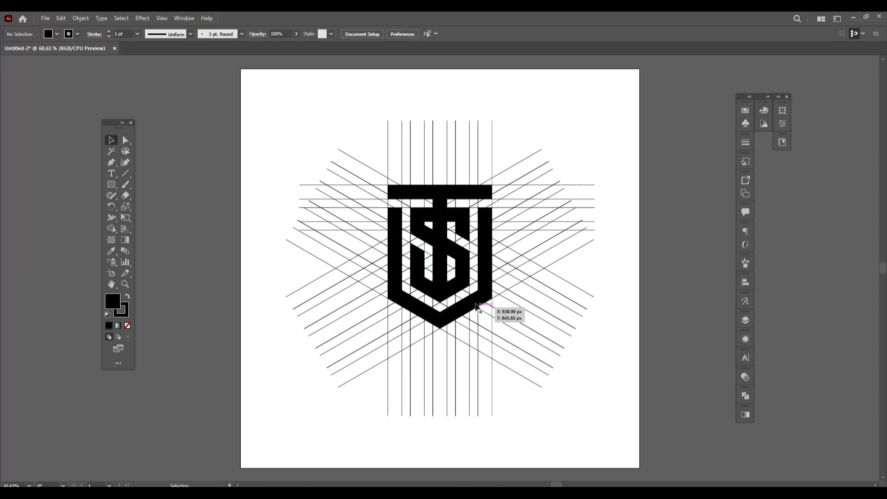
pyautogui.click(475, 302)
pyautogui.rightClick(475, 302)
pyautogui.click(520, 383)
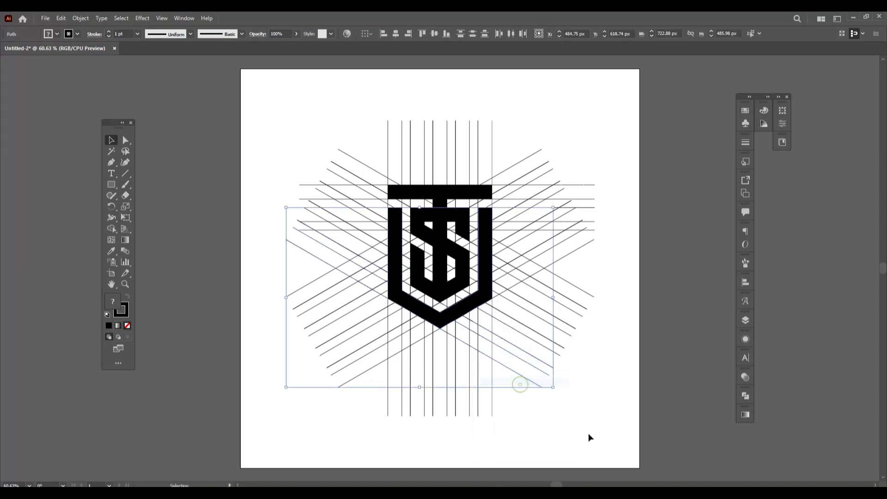
pyautogui.click(589, 434)
# Select the shield outline, T and S shapes together and move them off the left side of the artboard.
pyautogui.click(457, 319)
pyautogui.keyDown('shift'); pyautogui.click(439, 292); pyautogui.keyUp('shift')
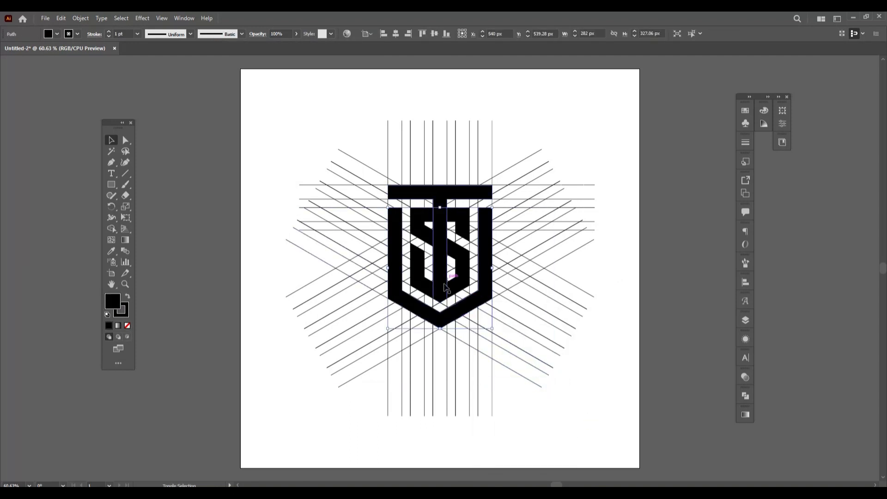
pyautogui.keyDown('shift'); pyautogui.click(416, 282); pyautogui.keyUp('shift')
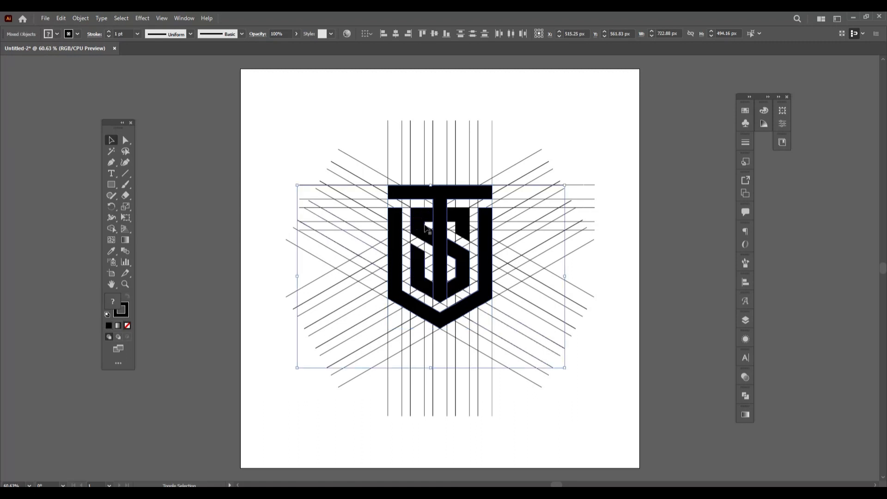
pyautogui.moveTo(471, 232); pyautogui.dragTo(241, 221)
pyautogui.moveTo(231, 241); pyautogui.dragTo(207, 243)
pyautogui.hotkey('ctrl', 'z')
pyautogui.moveTo(459, 219); pyautogui.dragTo(213, 272)
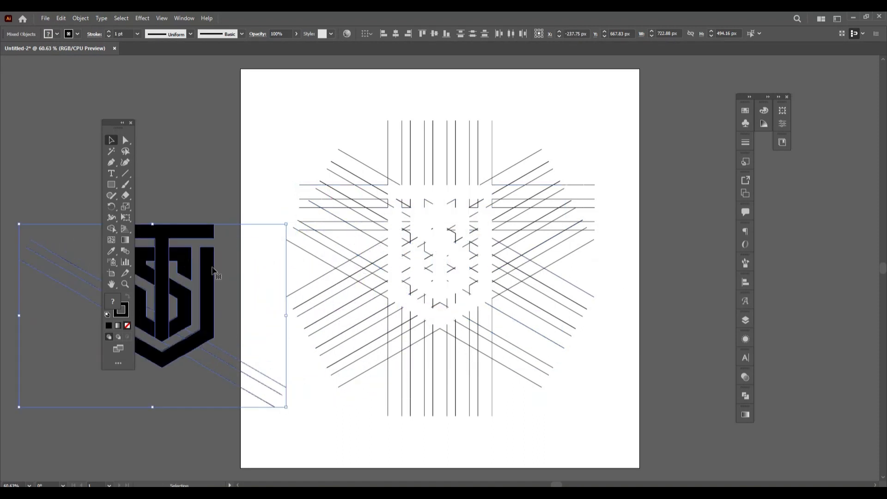
# Delete the grid lines remaining on the artboard and move the logo back onto its middle.
pyautogui.moveTo(297, 87); pyautogui.dragTo(598, 400)
pyautogui.press('Delete')
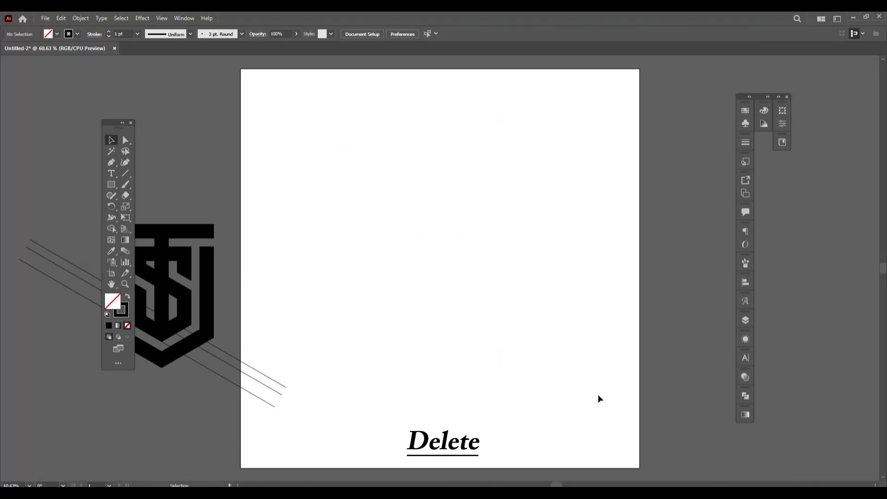
pyautogui.moveTo(285, 385); pyautogui.dragTo(285, 384)
pyautogui.moveTo(210, 286); pyautogui.dragTo(480, 273)
# Ungroup the three diagonal lines still attached to the logo shapes.
pyautogui.rightClick(483, 225)
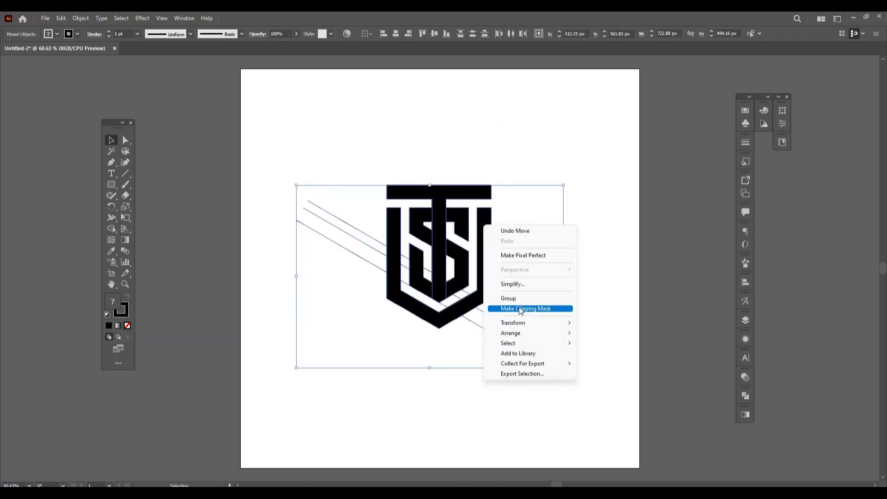
pyautogui.click(615, 255)
pyautogui.click(520, 323)
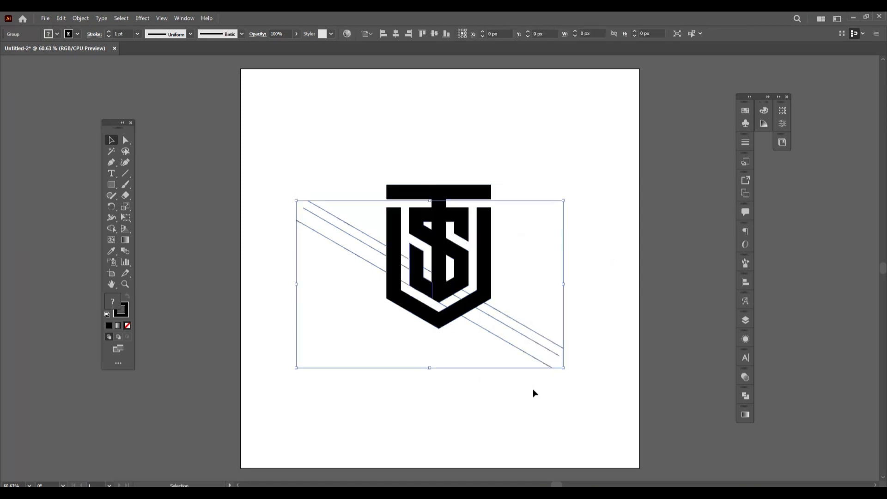
pyautogui.rightClick(508, 396)
pyautogui.click(549, 310)
pyautogui.click(592, 243)
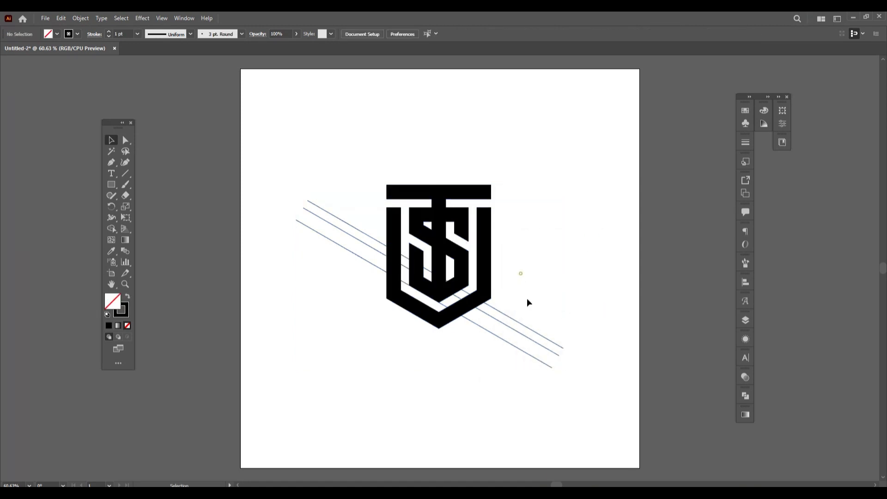
# Delete the diagonal line segments extending outside the shield on both sides.
pyautogui.moveTo(527, 298); pyautogui.dragTo(564, 411)
pyautogui.press('Delete')
pyautogui.moveTo(292, 193); pyautogui.dragTo(336, 257)
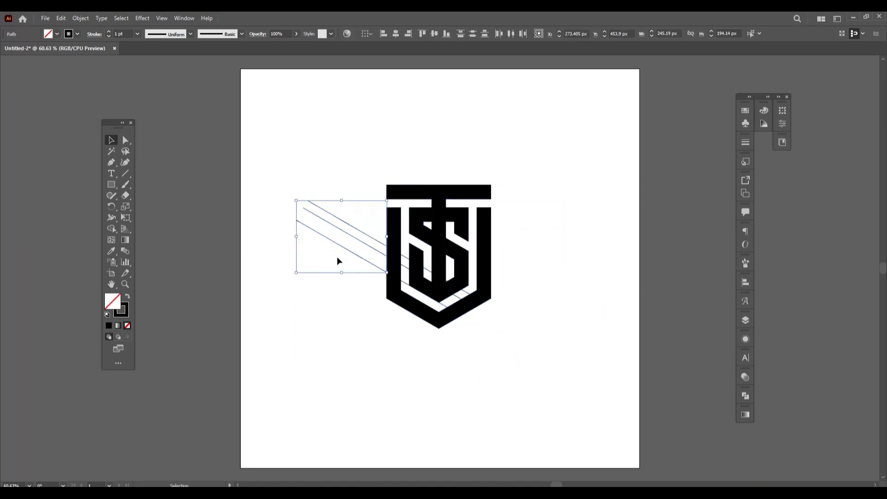
pyautogui.press('Delete')
# Move all the logo shapes to the artboard's left edge and delete the stray line fragments left behind.
pyautogui.click(439, 287)
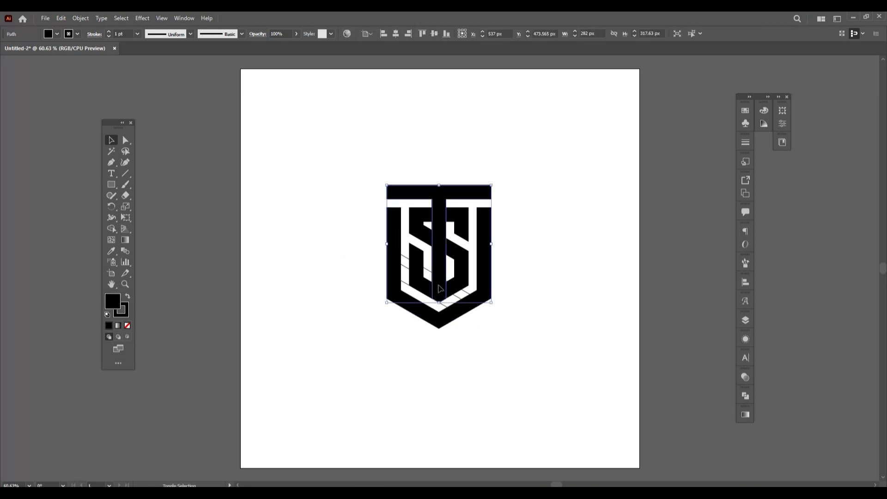
pyautogui.keyDown('shift'); pyautogui.click(421, 287); pyautogui.keyUp('shift')
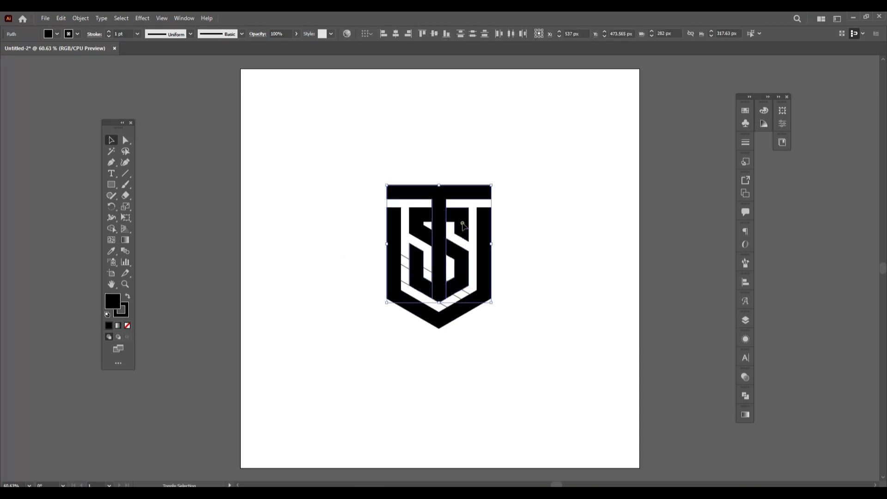
pyautogui.moveTo(454, 321); pyautogui.dragTo(323, 308)
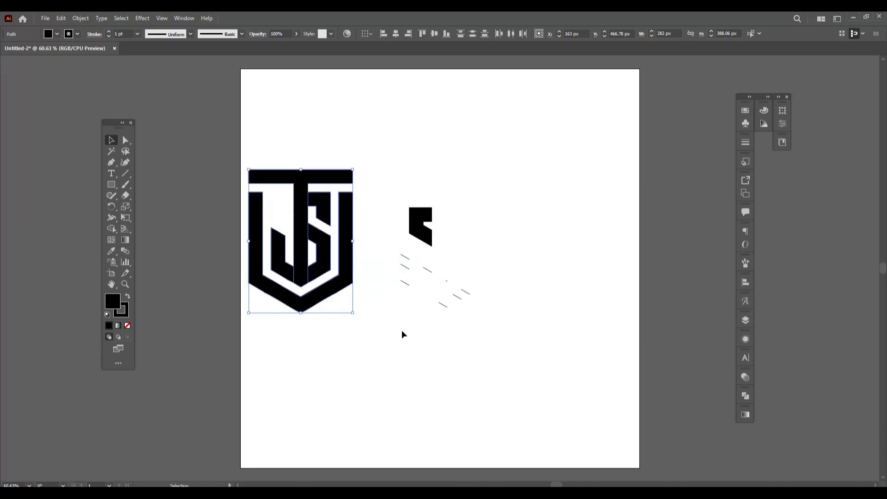
pyautogui.hotkey('ctrl', 'z')
pyautogui.moveTo(418, 221); pyautogui.dragTo(272, 236)
pyautogui.moveTo(386, 188); pyautogui.dragTo(515, 366)
pyautogui.press('Delete')
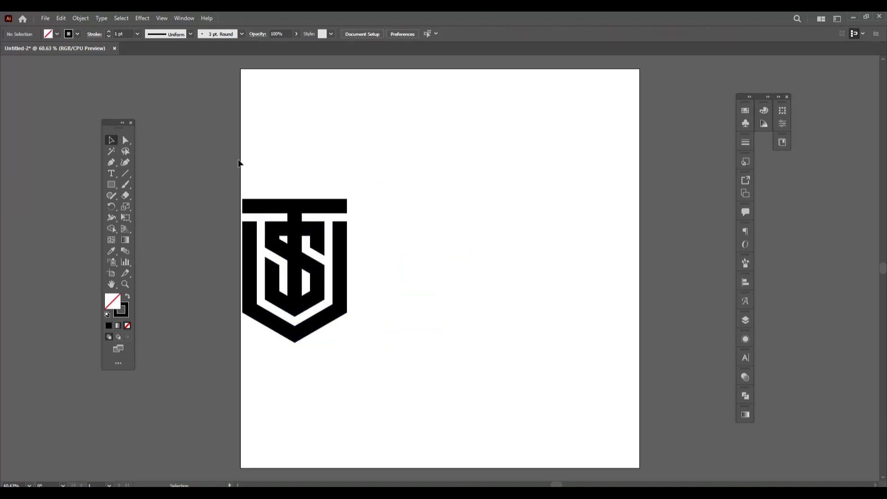
# Move the whole logo back to the middle of the artboard and set its stroke to none.
pyautogui.hotkey('ctrl', 'z')
pyautogui.hotkey('ctrl', 'z')
pyautogui.click(78, 34)
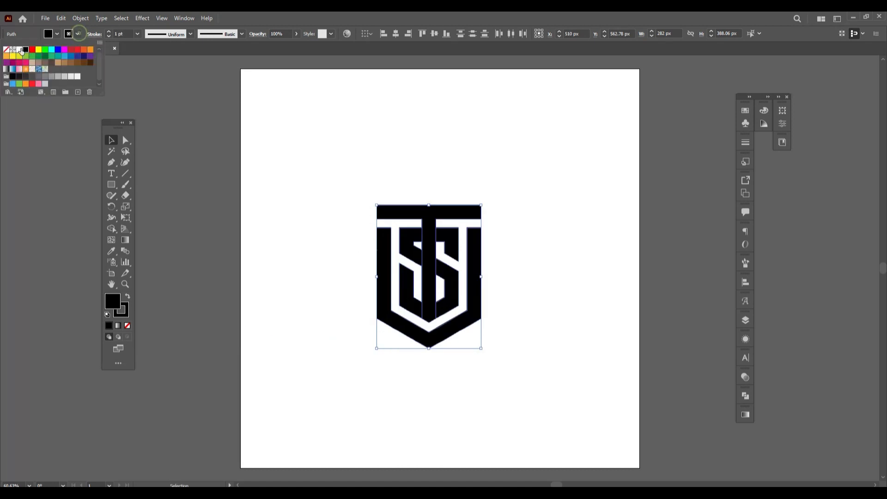
pyautogui.click(6, 50)
pyautogui.click(187, 156)
# Enlarge the whole logo to about 335 × 460 px and change its fill to dark grey.
pyautogui.moveTo(315, 140); pyautogui.dragTo(521, 368)
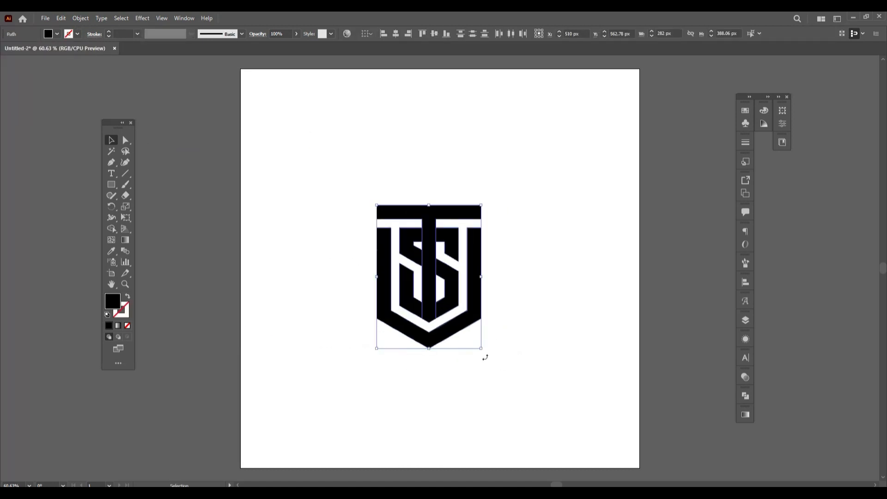
pyautogui.moveTo(481, 349); pyautogui.dragTo(497, 362)
pyautogui.click(353, 164)
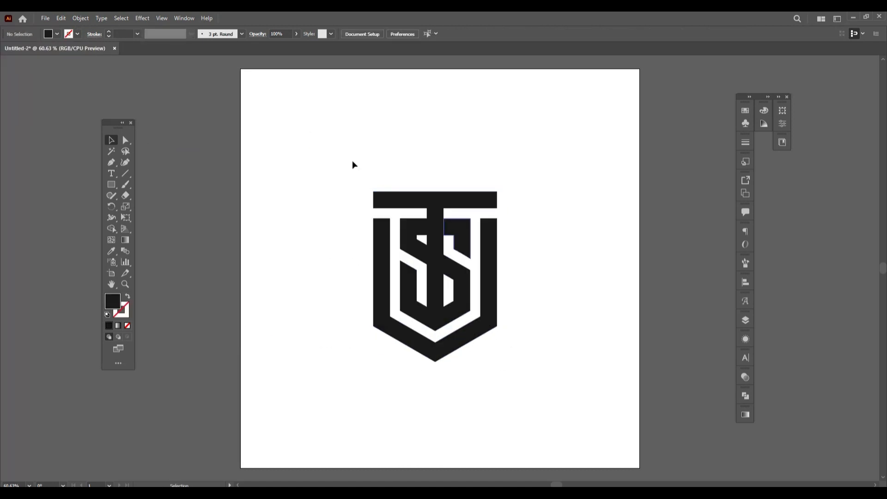
# Offset the paths of all logo shapes by 2 px with miter joins.
pyautogui.hotkey('ctrl', 'a')
pyautogui.click(81, 18)
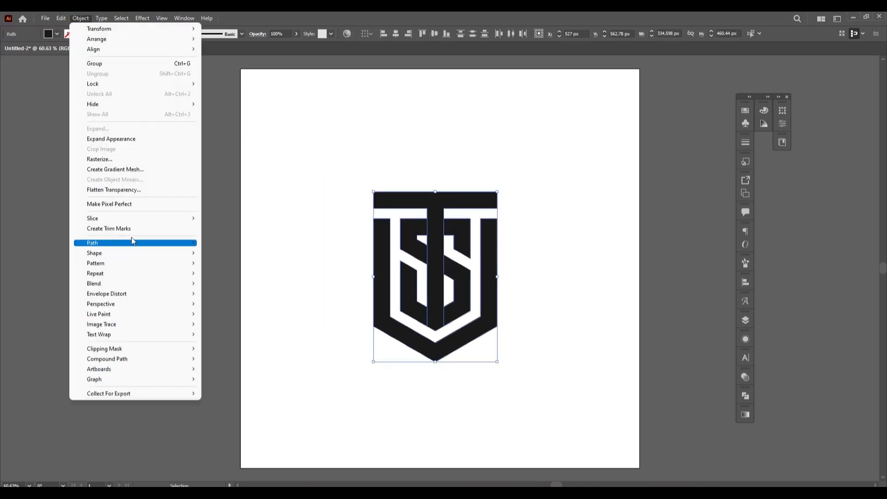
pyautogui.moveTo(131, 240)
pyautogui.click(262, 279)
pyautogui.write('3')
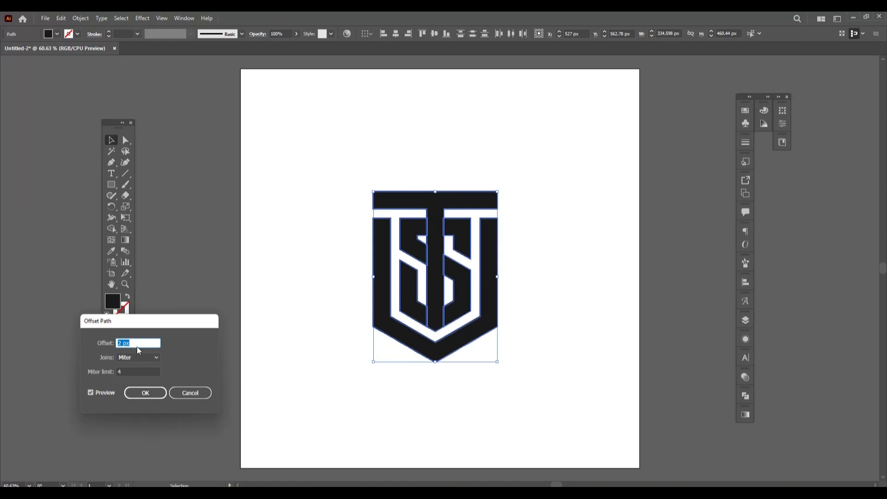
pyautogui.click(146, 393)
# Select all logo shapes and try to remove the offset strips around the S's lower-right piece beside the T stem with Shape Builder.
pyautogui.hotkey('ctrl', 'a')
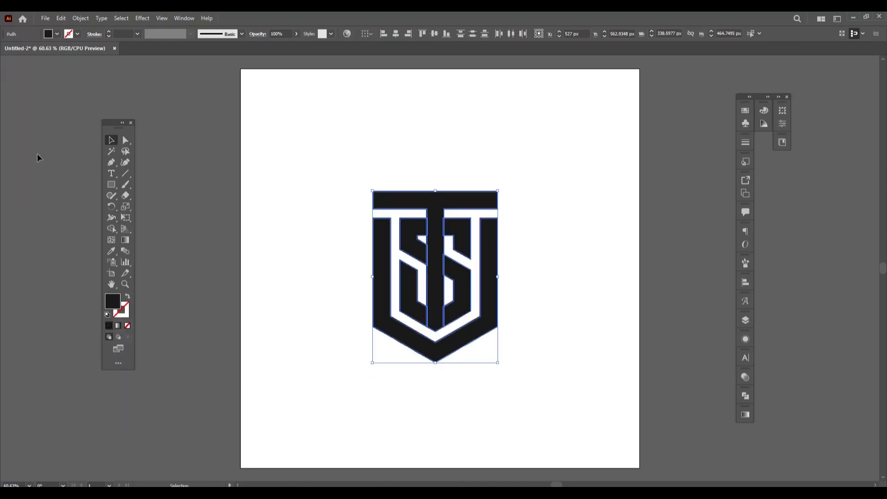
pyautogui.scroll(4, 455, 273)
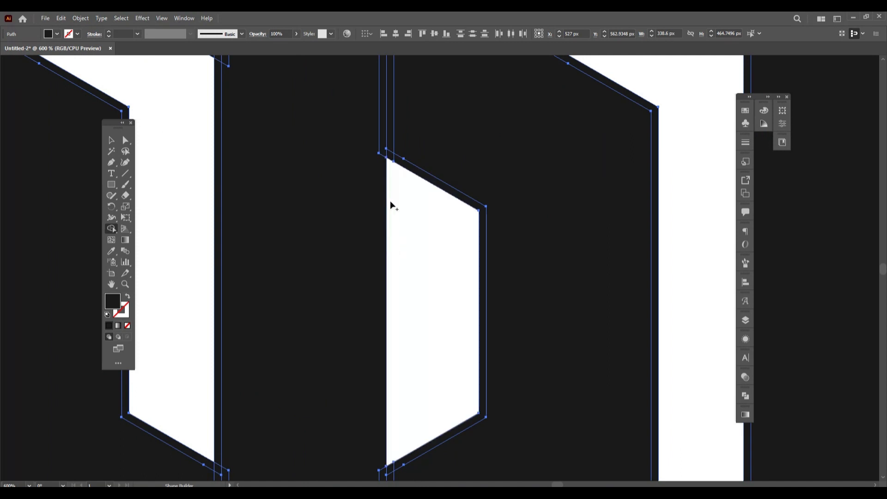
pyautogui.scroll(2, 390, 202)
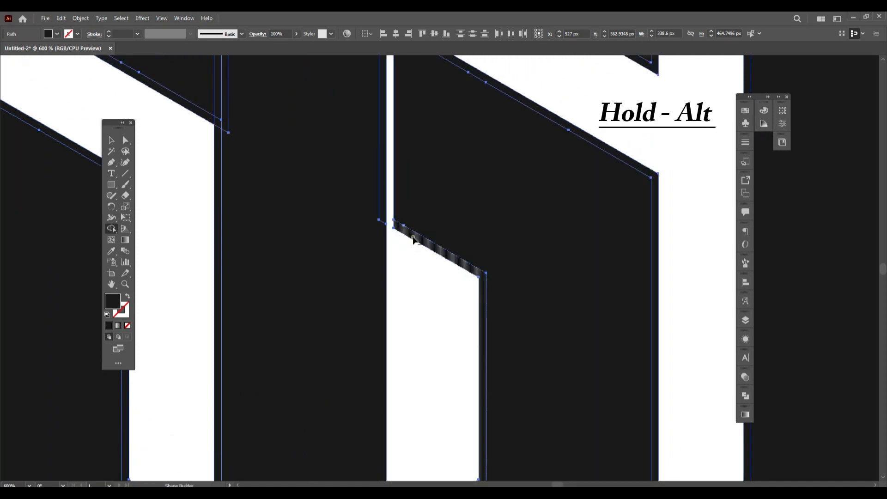
pyautogui.scroll(1, 433, 254)
pyautogui.moveTo(349, 187); pyautogui.dragTo(382, 212)
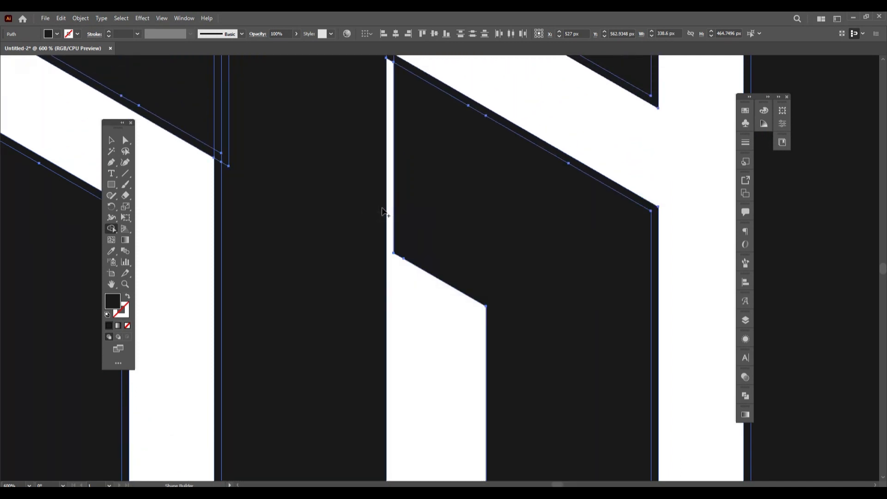
# Cut the gaps on both sides of the T stem's lower end and trim the offset borders from the lower S pieces with Shape Builder.
pyautogui.scroll(-3, 398, 257)
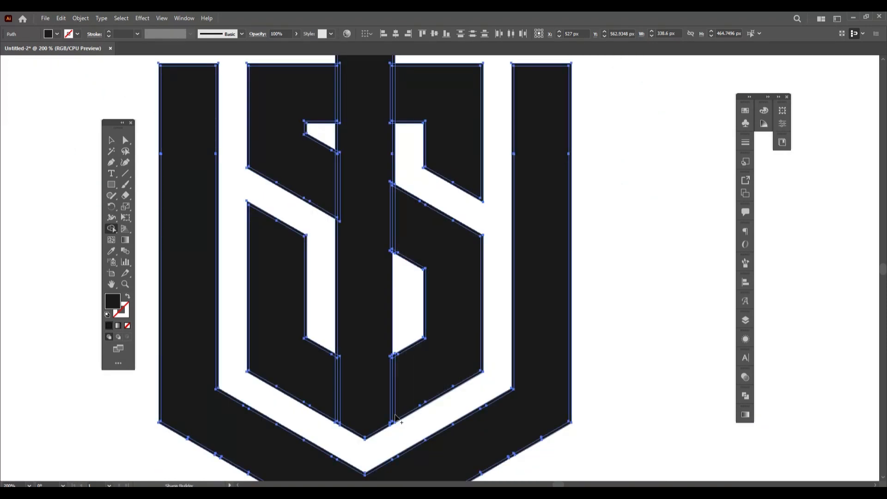
pyautogui.scroll(3, 393, 411)
pyautogui.keyDown('alt'); pyautogui.click(398, 298); pyautogui.keyUp('alt')
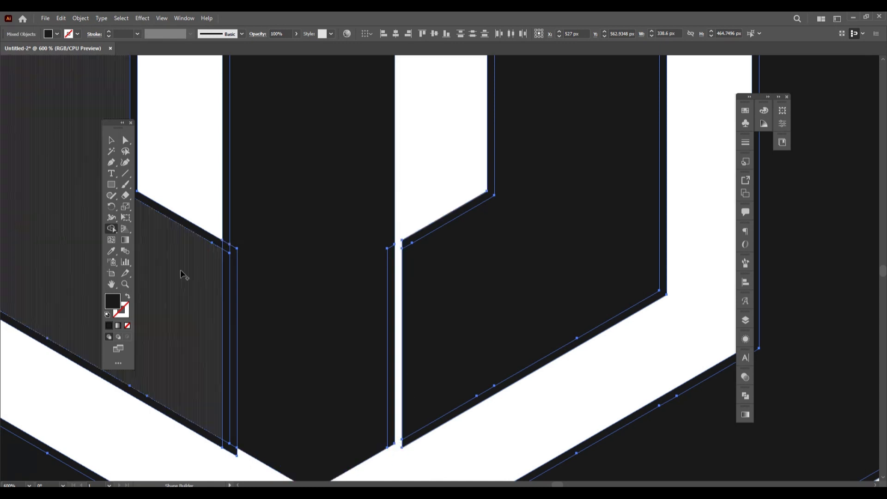
pyautogui.keyDown('alt'); pyautogui.click(227, 446); pyautogui.keyUp('alt')
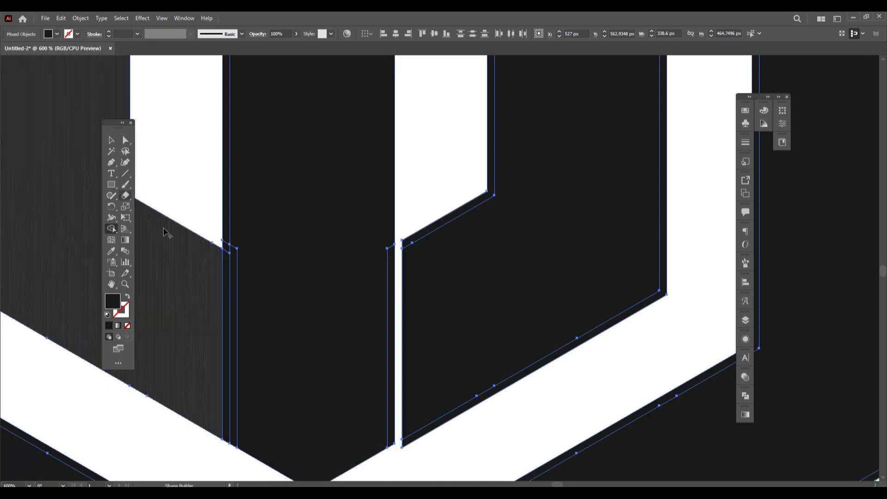
pyautogui.keyDown('alt'); pyautogui.click(227, 279); pyautogui.keyUp('alt')
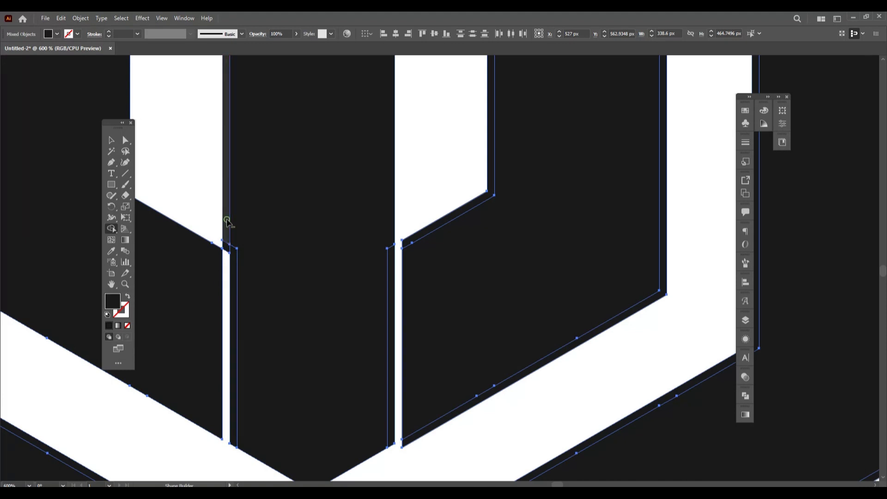
pyautogui.keyDown('alt'); pyautogui.click(227, 222); pyautogui.keyUp('alt')
pyautogui.moveTo(352, 342); pyautogui.dragTo(394, 364)
pyautogui.keyDown('alt'); pyautogui.click(539, 363); pyautogui.keyUp('alt')
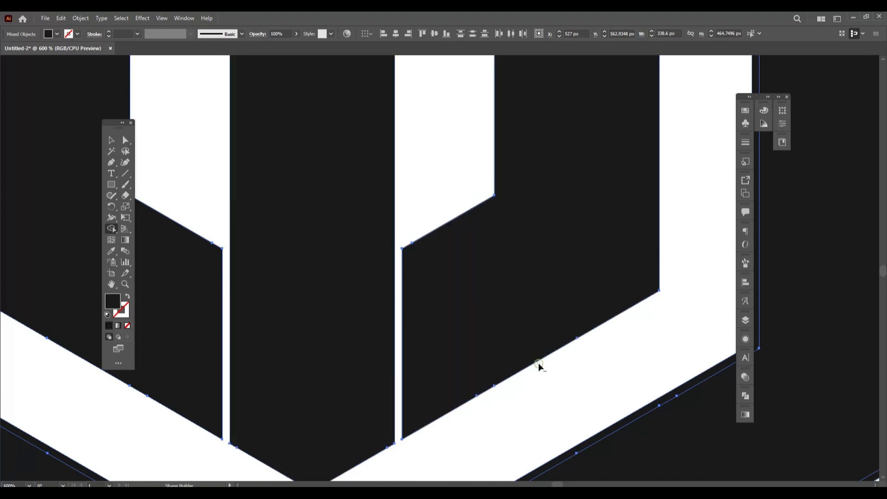
# Remove the offset strips beside the middle of the T stem and merge the overlapping slivers into the stem.
pyautogui.scroll(-3, 397, 272)
pyautogui.scroll(5, 400, 252)
pyautogui.scroll(4, 399, 228)
pyautogui.keyDown('alt'); pyautogui.click(388, 254); pyautogui.keyUp('alt')
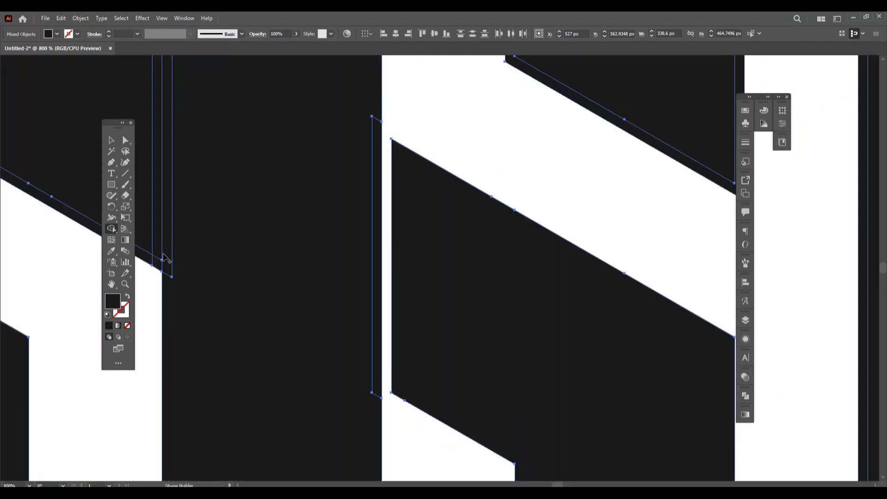
pyautogui.scroll(-2, 175, 271)
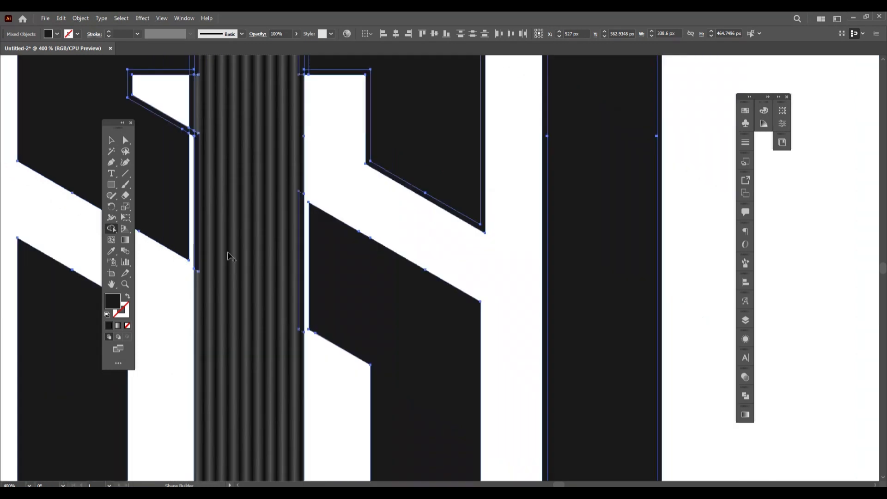
pyautogui.scroll(3, 180, 147)
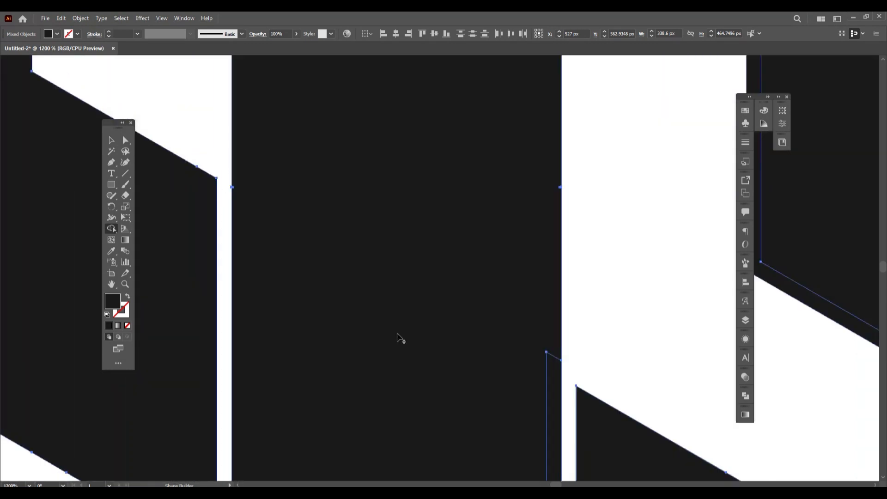
pyautogui.moveTo(398, 336); pyautogui.dragTo(555, 404)
pyautogui.scroll(-3, 493, 368)
# Cut the gaps between the T stem's upper part and the upper S pieces, merge the leftover slivers into the stem, and deselect the logo.
pyautogui.scroll(2, 428, 153)
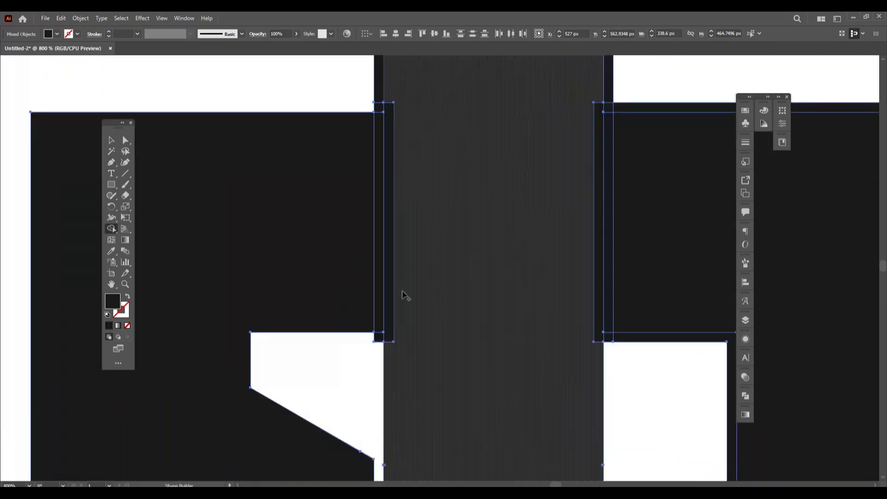
pyautogui.moveTo(381, 345); pyautogui.dragTo(375, 96)
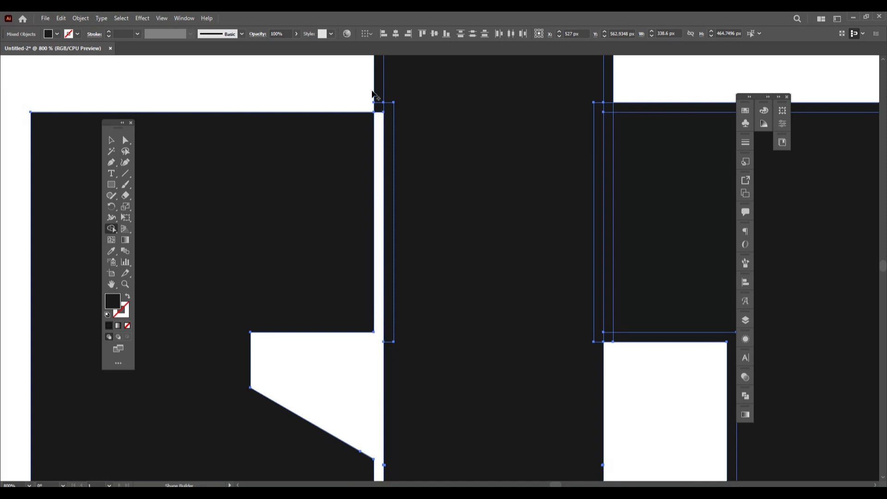
pyautogui.moveTo(388, 133)
pyautogui.mouseDown()
pyautogui.moveTo(402, 165)
pyautogui.moveTo(563, 272)
pyautogui.mouseUp()
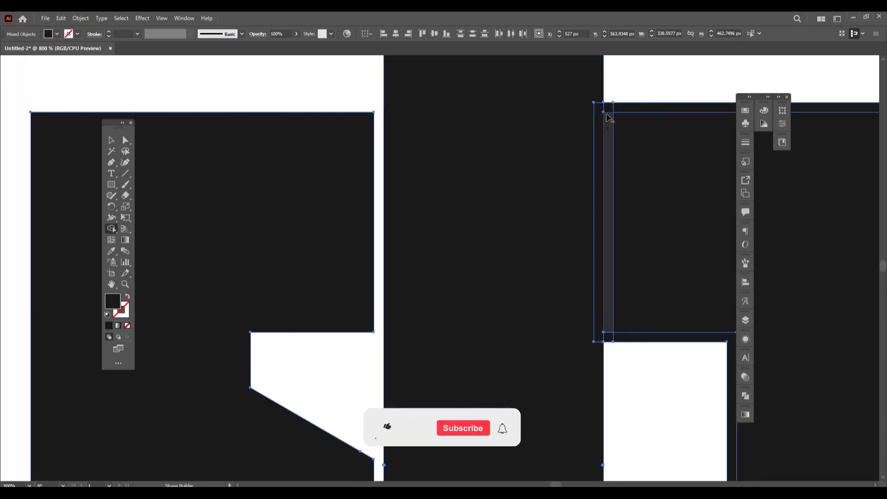
pyautogui.moveTo(608, 116); pyautogui.dragTo(609, 106)
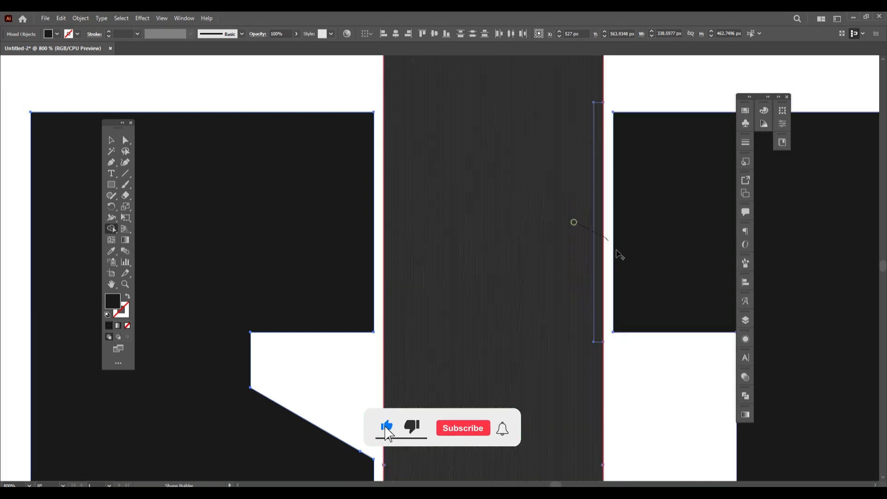
pyautogui.scroll(-2, 437, 301)
pyautogui.scroll(-5, 455, 306)
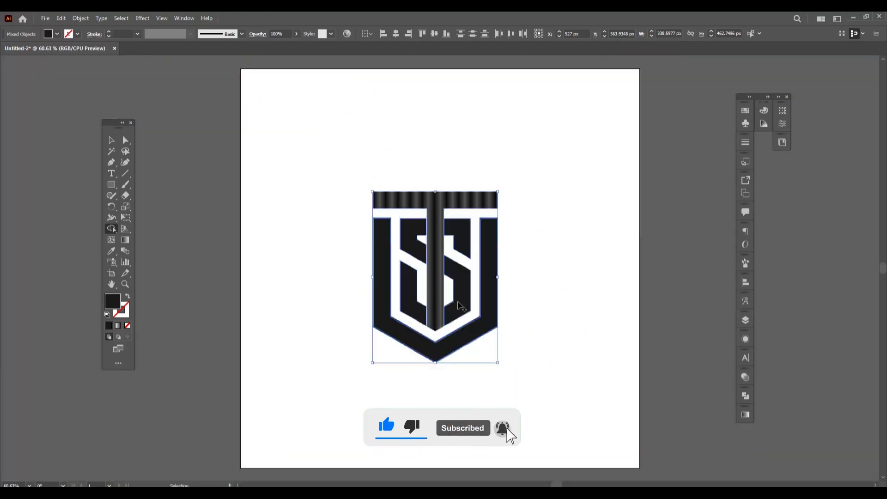
pyautogui.hotkey('ctrl', '0')
pyautogui.click(271, 162)
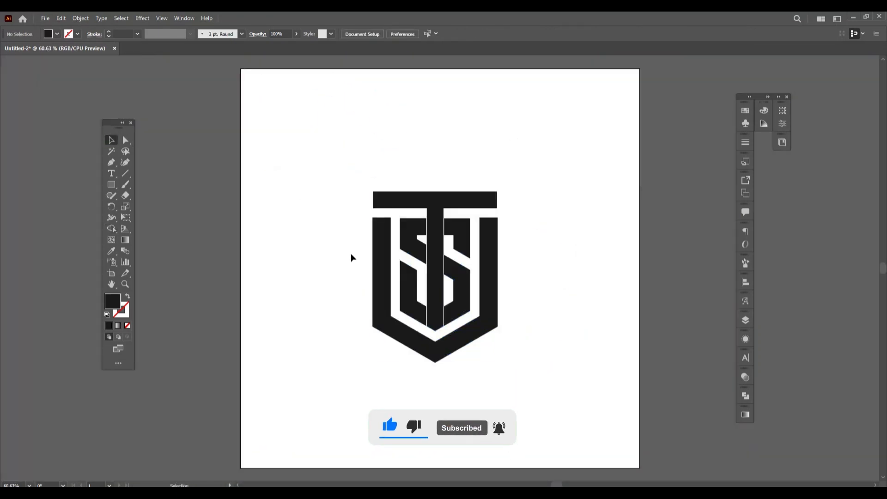
# Select the whole logo and remove the remaining offset borders around the outer U and the T's crossbar with Shape Builder.
pyautogui.click(375, 266)
pyautogui.moveTo(289, 136); pyautogui.dragTo(544, 382)
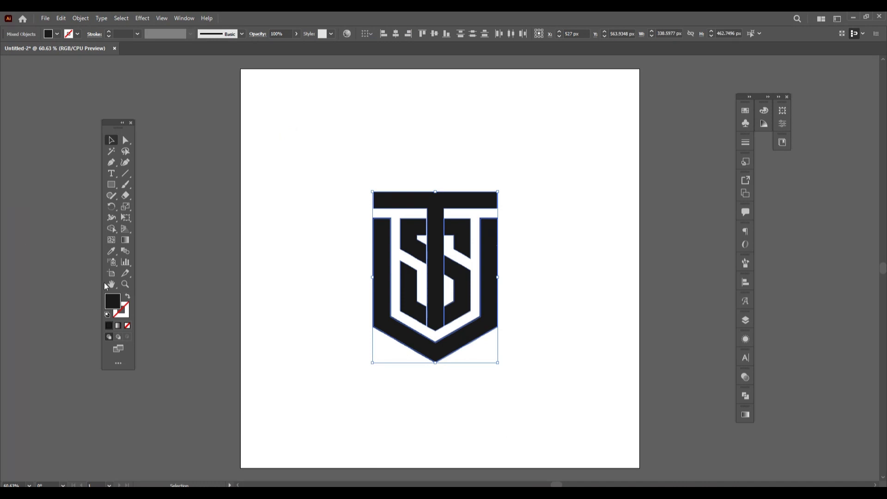
pyautogui.scroll(5, 457, 355)
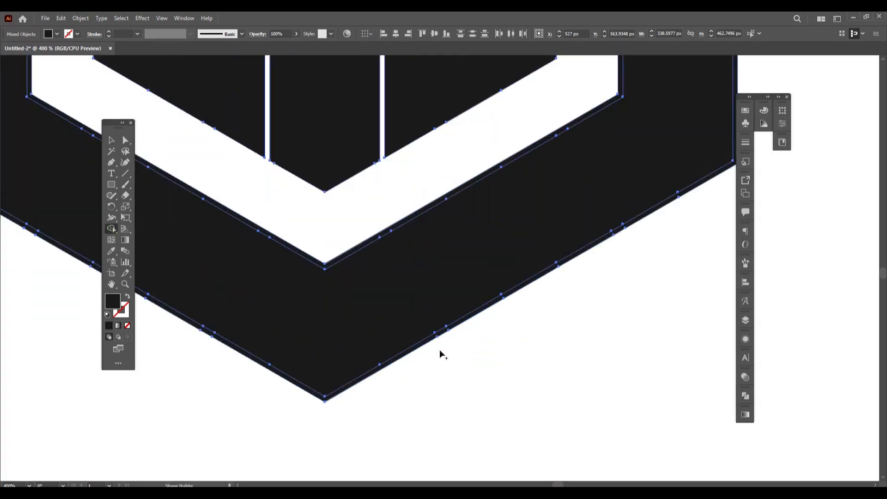
pyautogui.scroll(-4, 431, 339)
pyautogui.scroll(3, 431, 137)
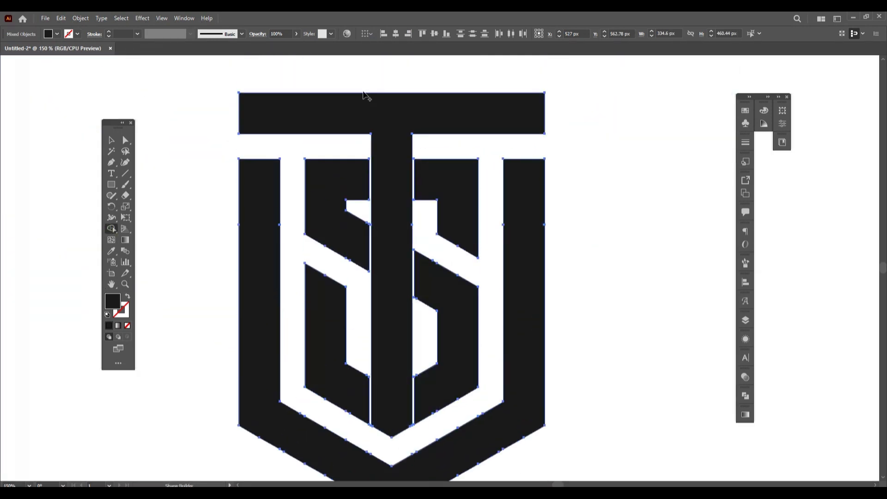
pyautogui.hotkey('ctrl', '0')
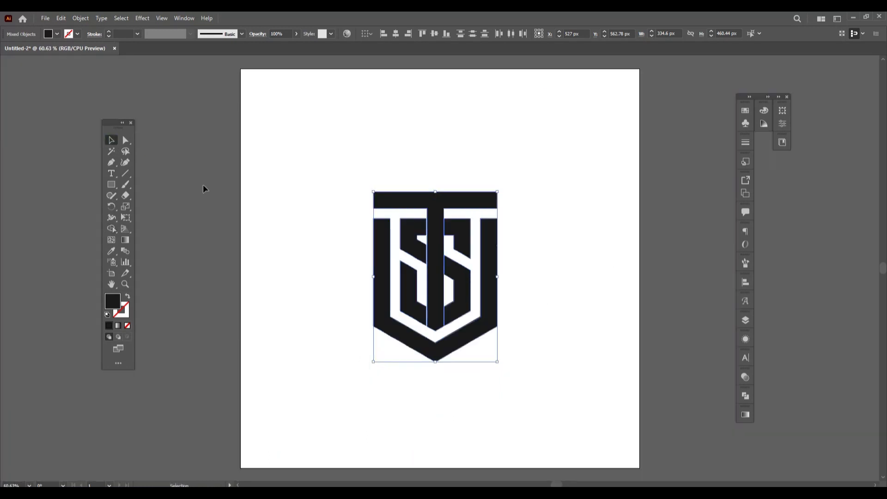